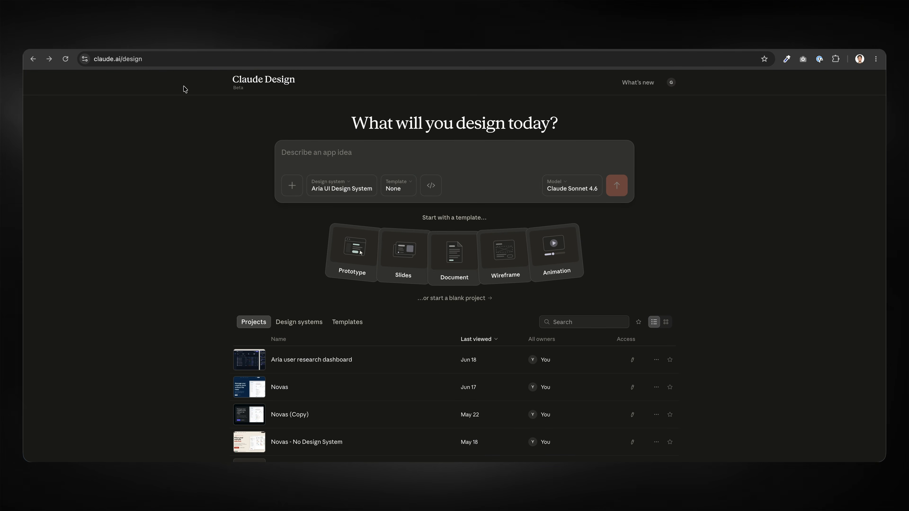
Step: Go to the main Claude site and open the Design product from there
left_click(150, 59)
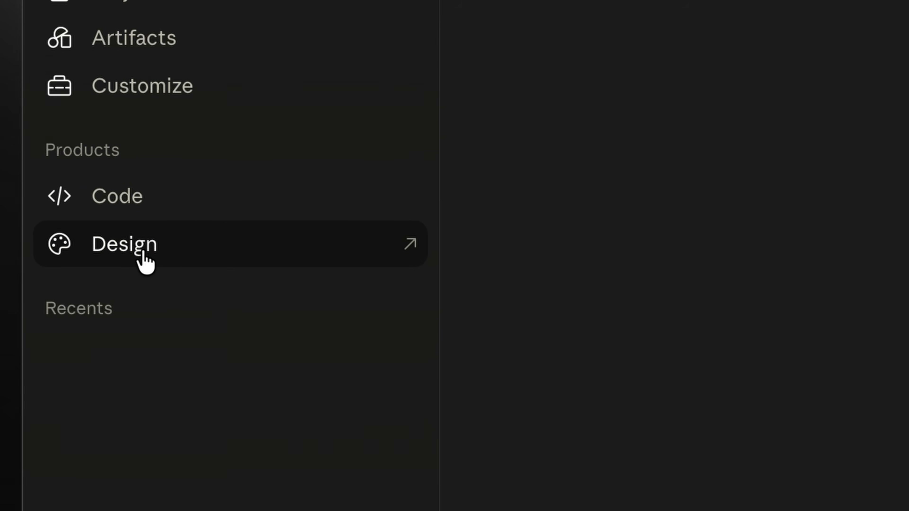
left_click(146, 260)
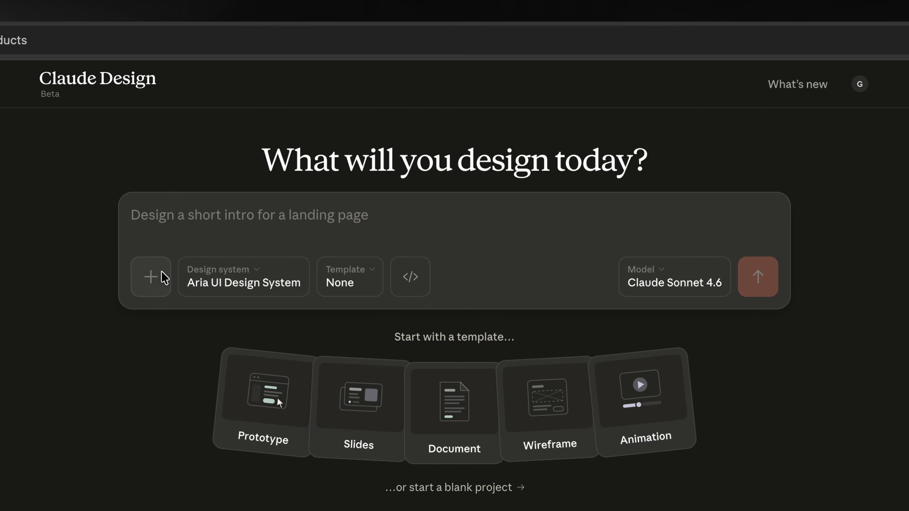
Step: Review the prompt's attachment options and the skills that can be attached, then close the skills list
left_click(144, 289)
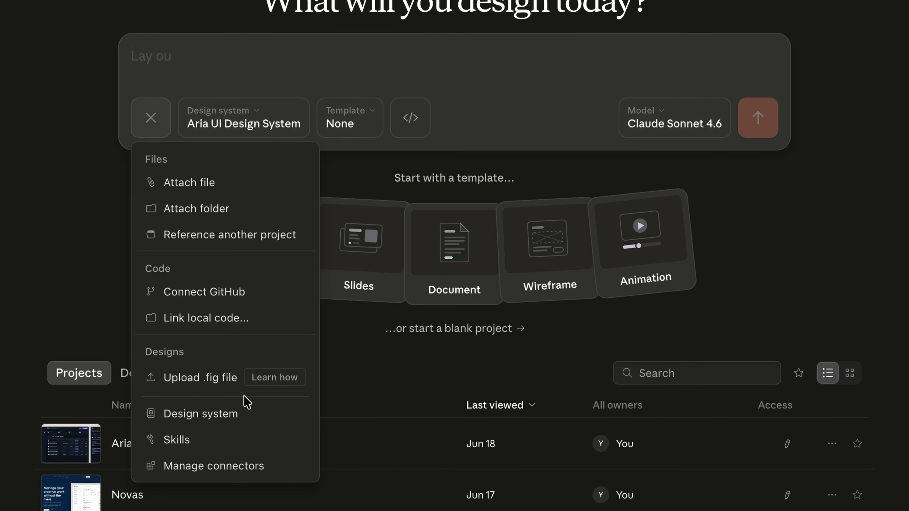
left_click(259, 418)
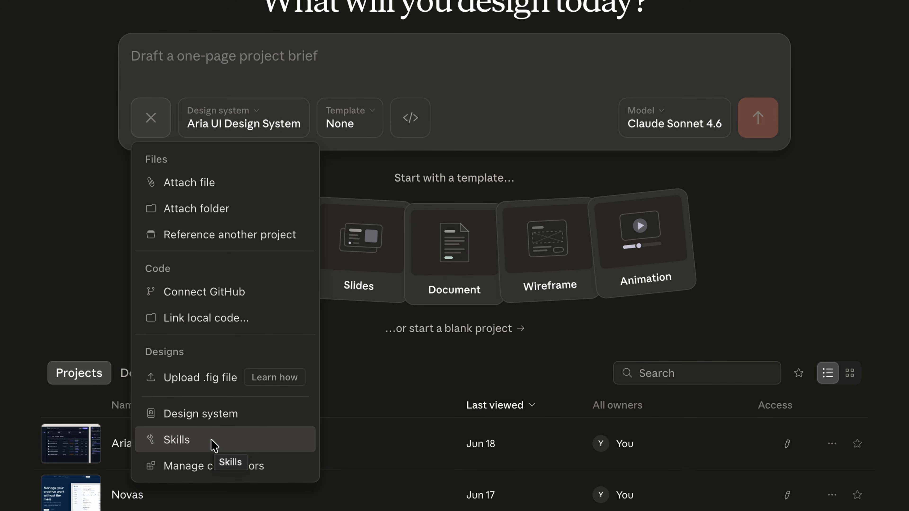
left_click(214, 444)
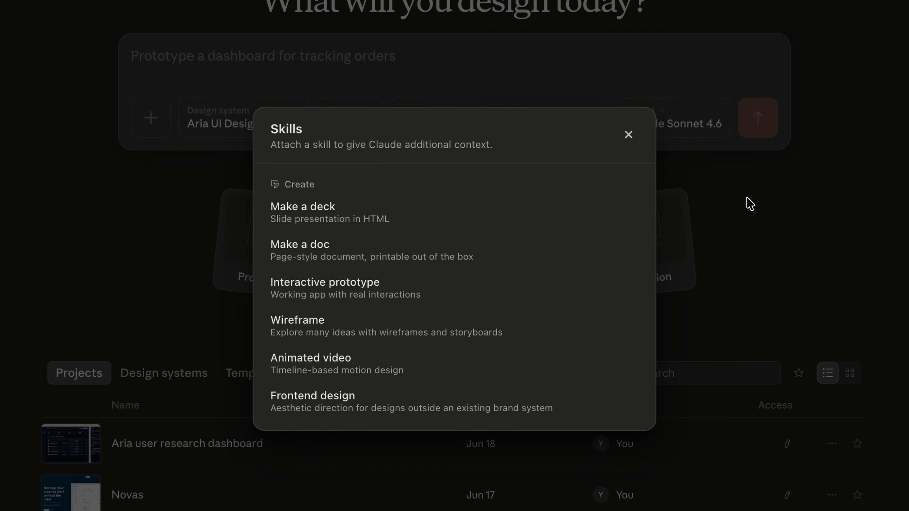
left_click(628, 135)
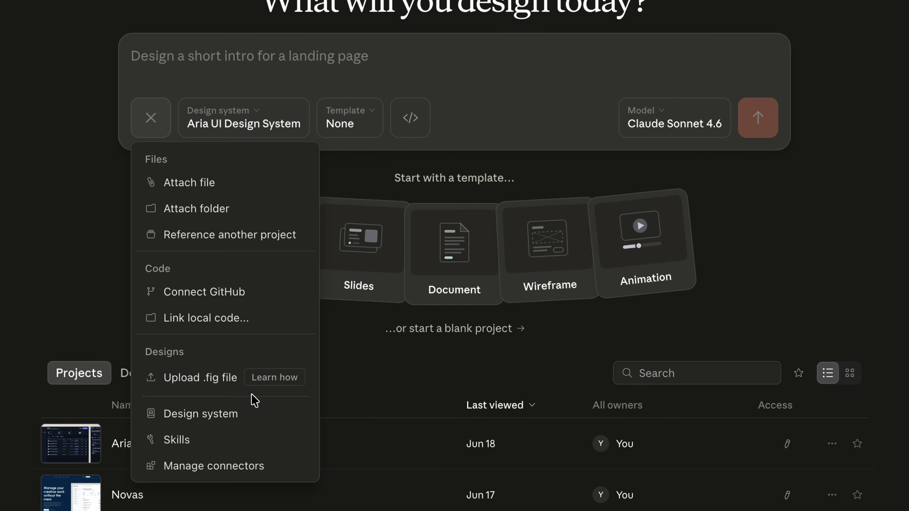
Step: Look through the available connectors, including Mobbin, and close the connectors list
left_click(286, 467)
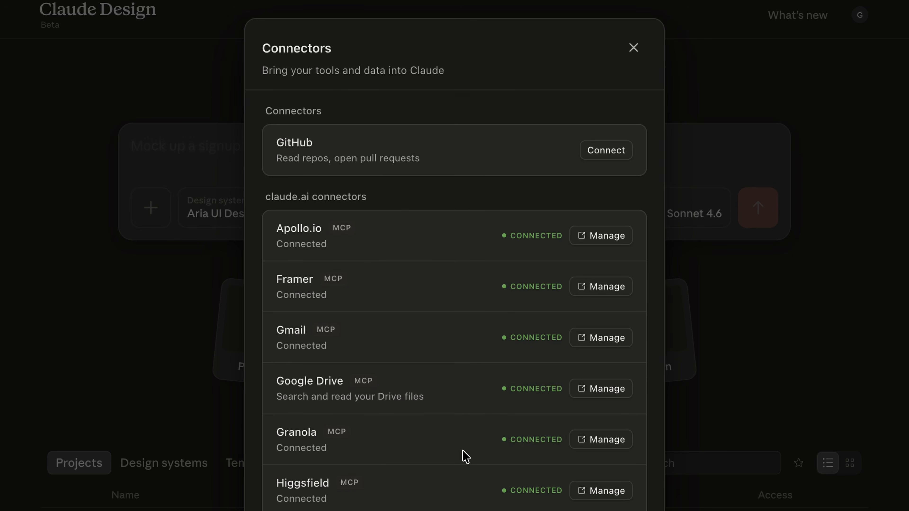
scroll(423, 439, "down", 10)
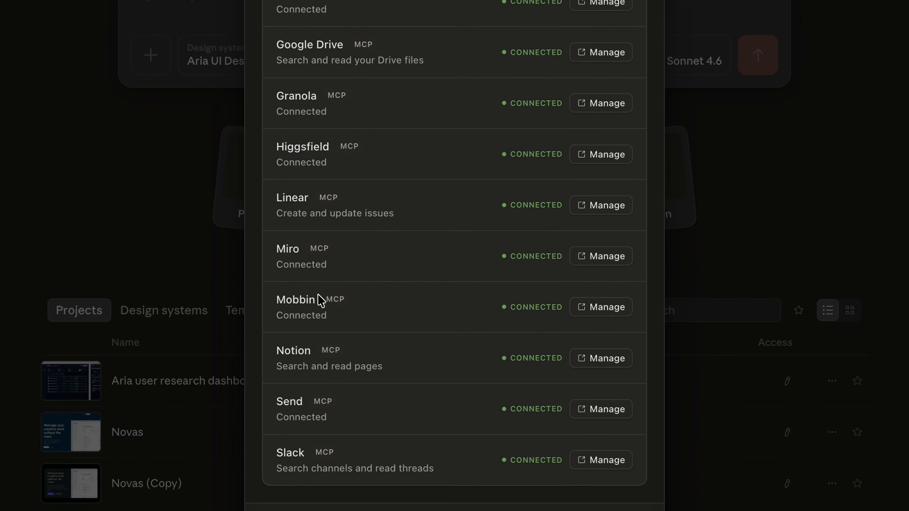
scroll(322, 306, "down", 2)
double_click(298, 255)
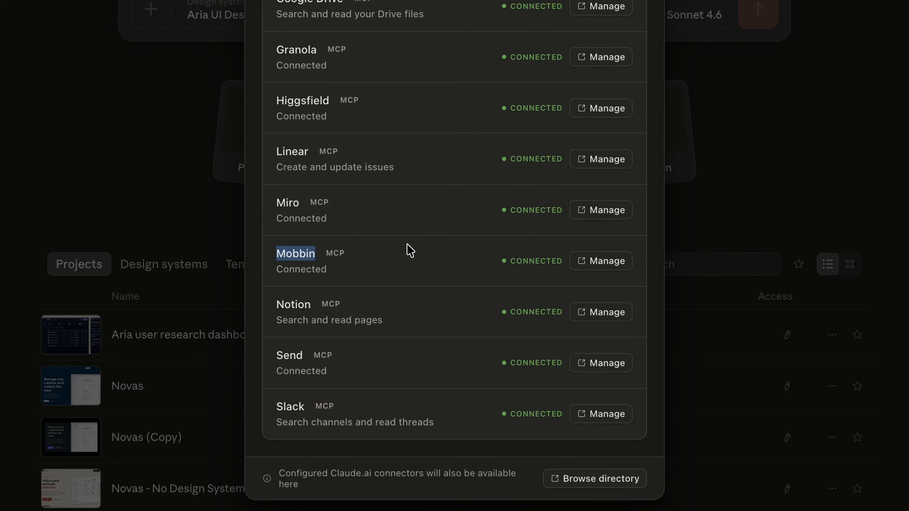
left_click(418, 249)
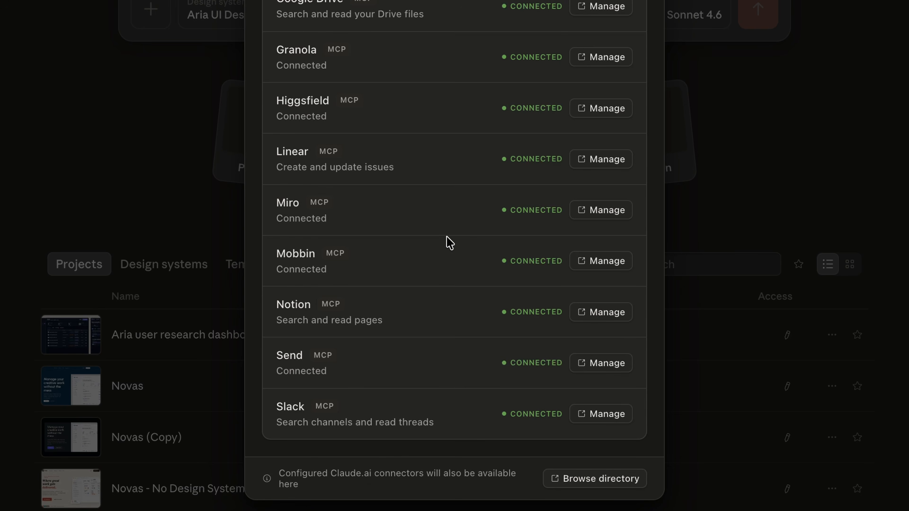
scroll(442, 237, "up", 5)
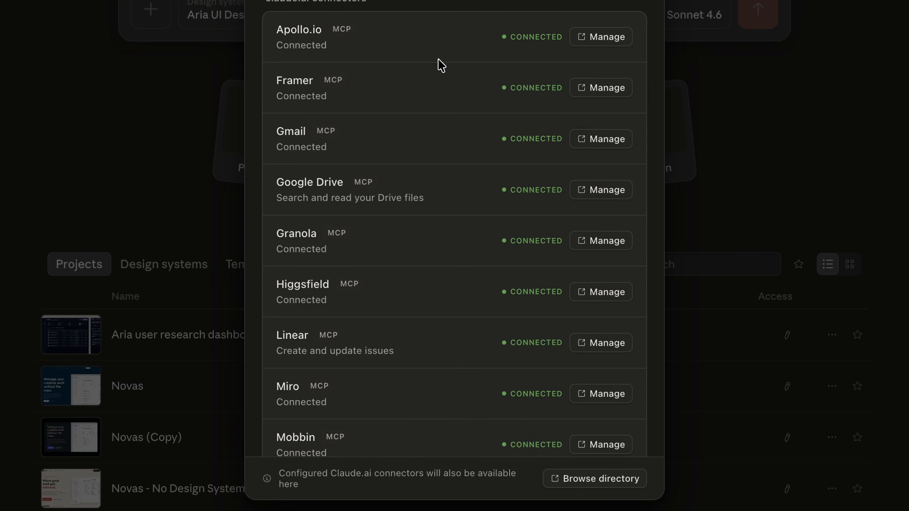
left_click(640, 0)
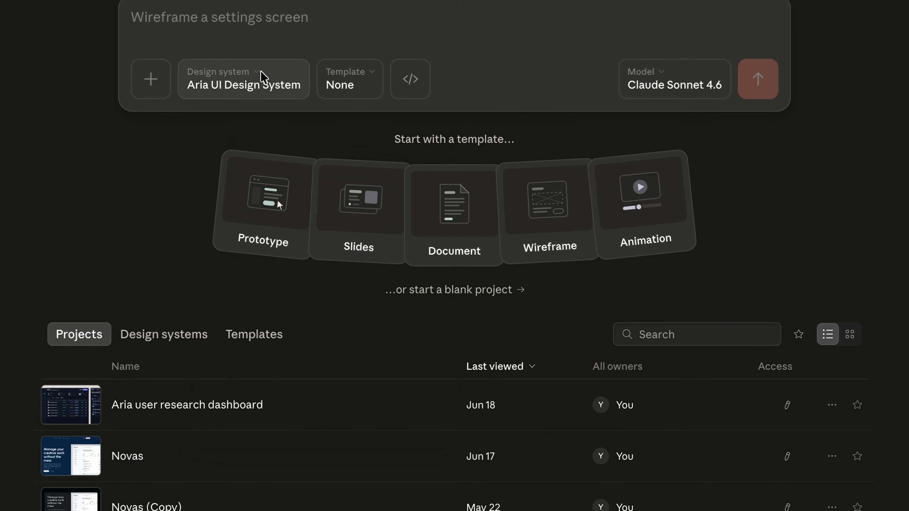
Step: Clear the design system selection and open the setup form for creating a design system here
left_click(263, 75)
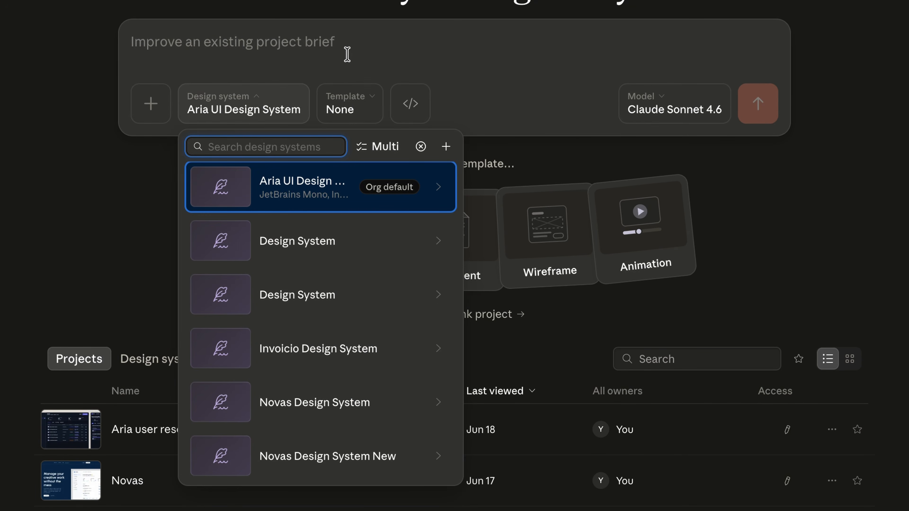
left_click(421, 146)
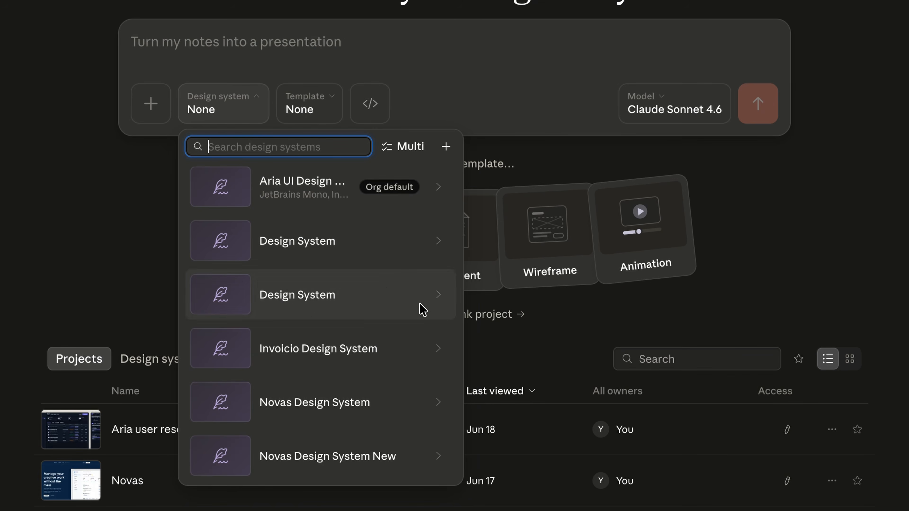
left_click(445, 146)
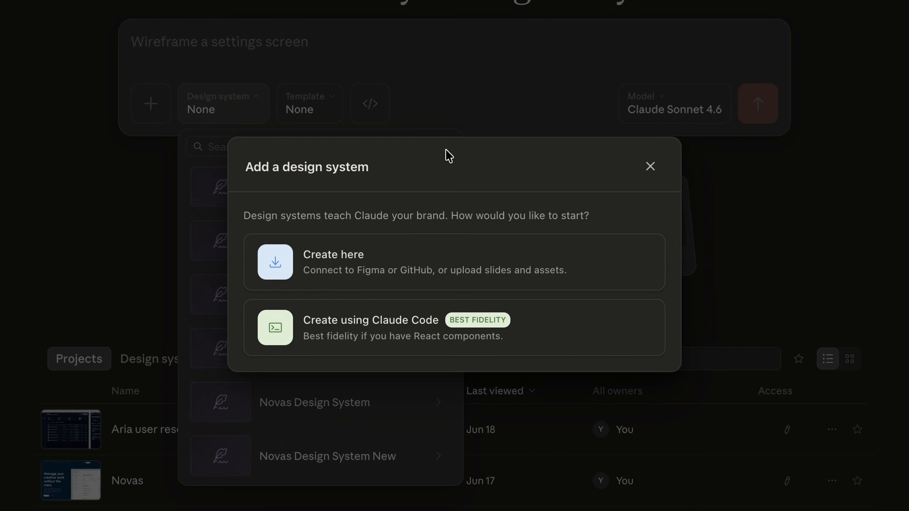
left_click(386, 261)
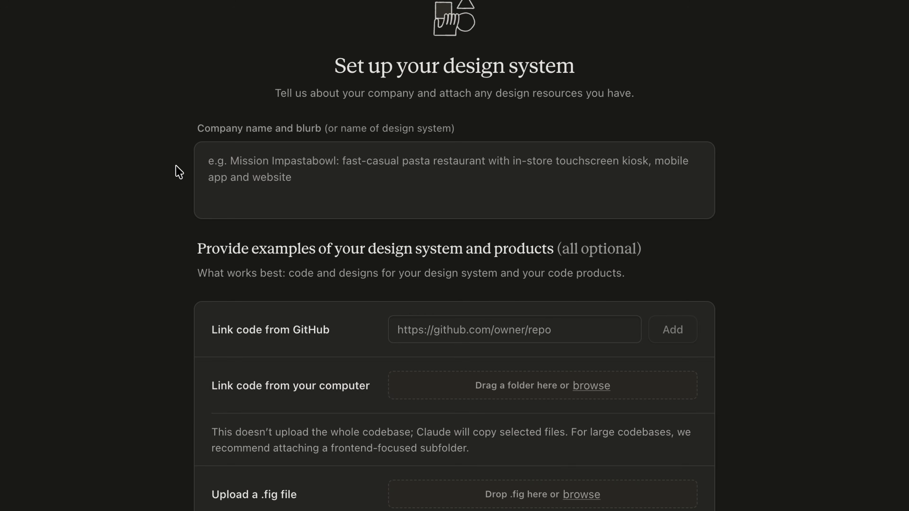
scroll(177, 170, "down", 5)
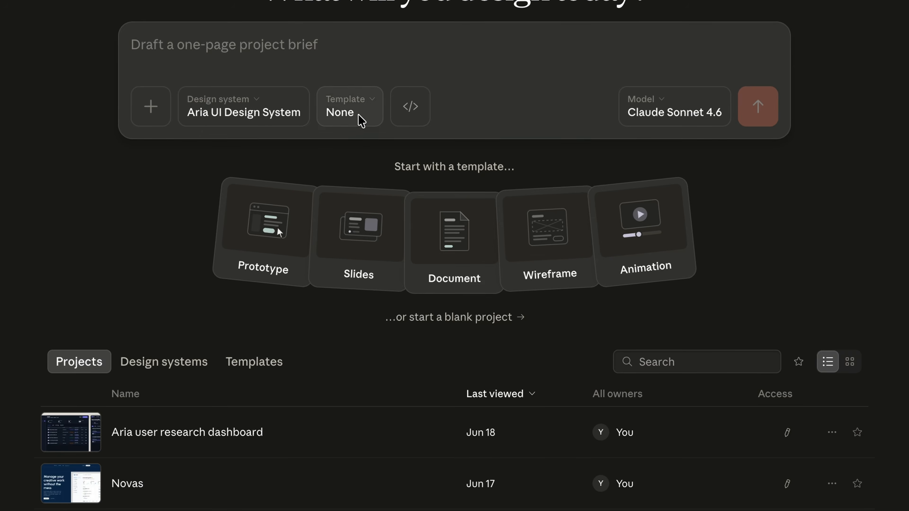
Step: Review the available project templates and the Claude model choices without changing either selection
left_click(362, 148)
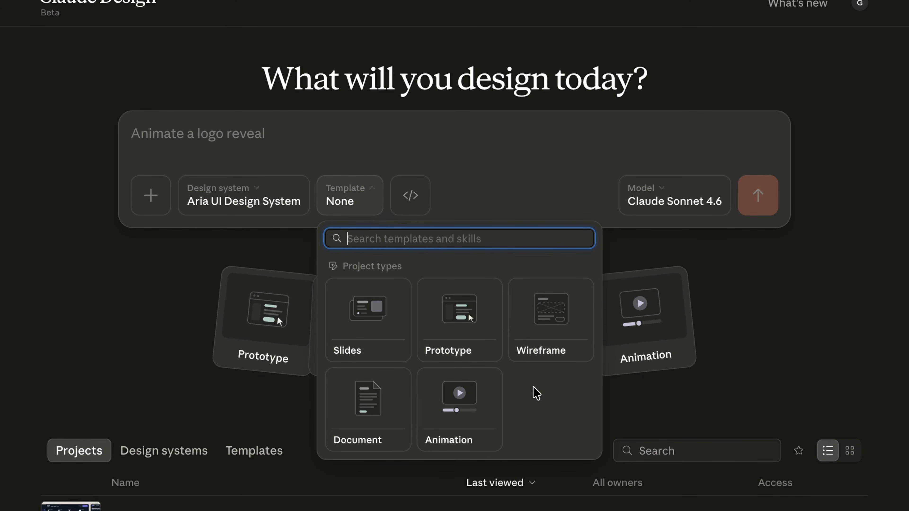
left_click(629, 240)
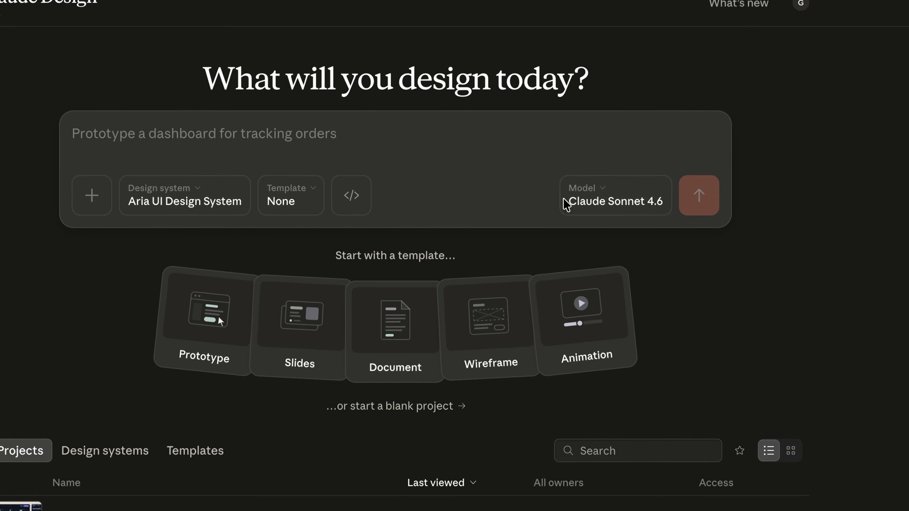
left_click(611, 201)
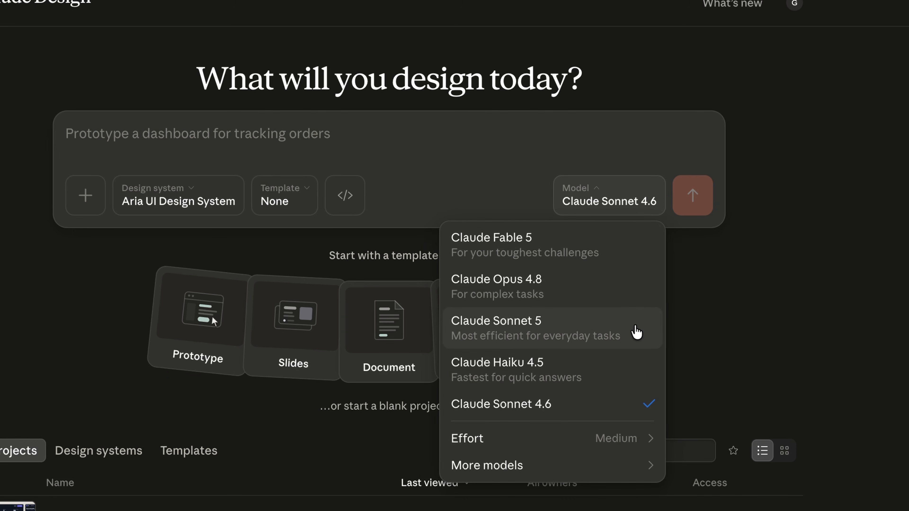
left_click(696, 316)
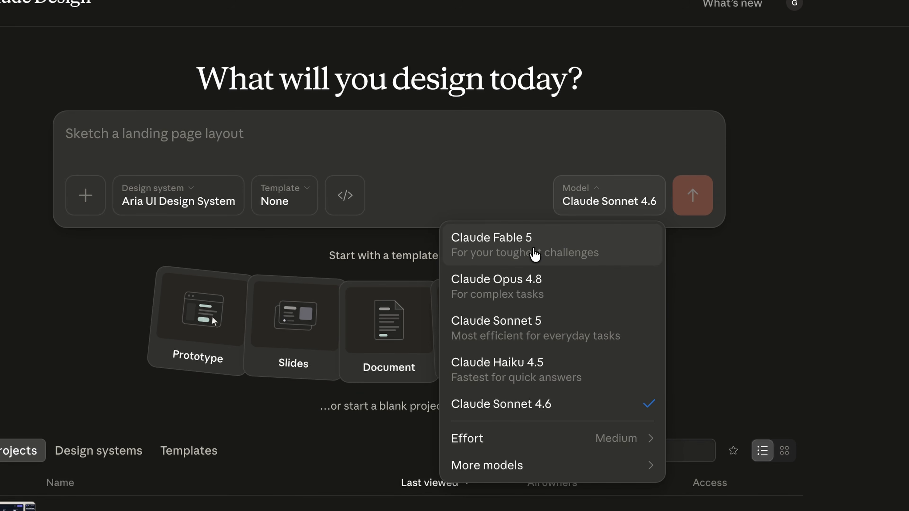
left_click(730, 261)
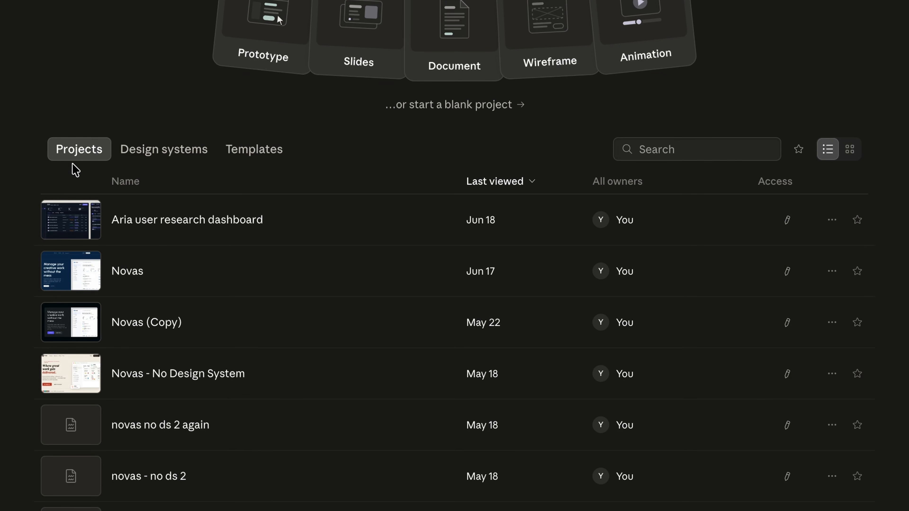
Step: View the lists of saved design systems and templates below the prompt
left_click(165, 154)
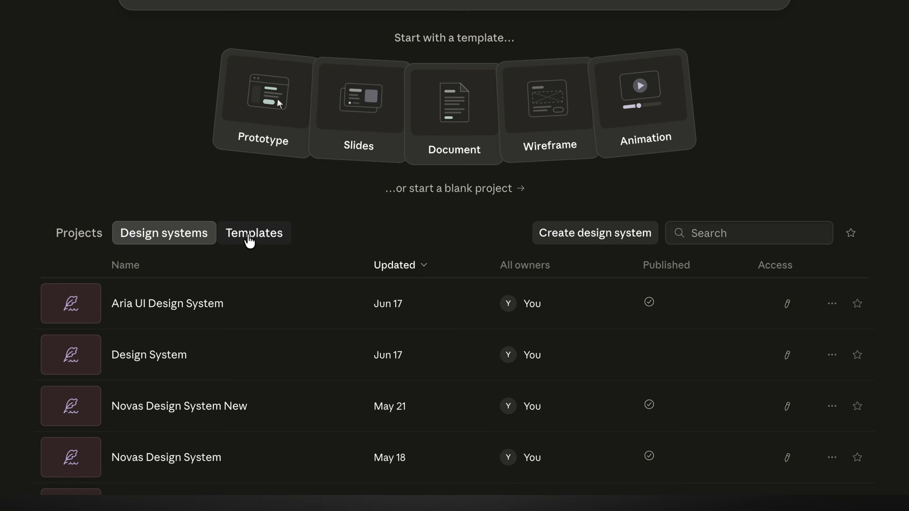
left_click(252, 200)
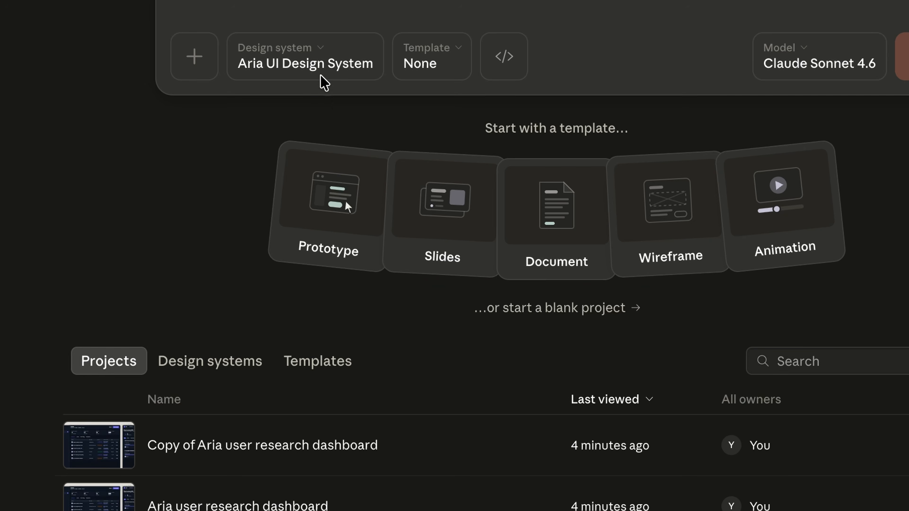
Step: View the Claude Code instructions for adding a design system, including the /design-sync command, and return to the creation options
left_click(348, 189)
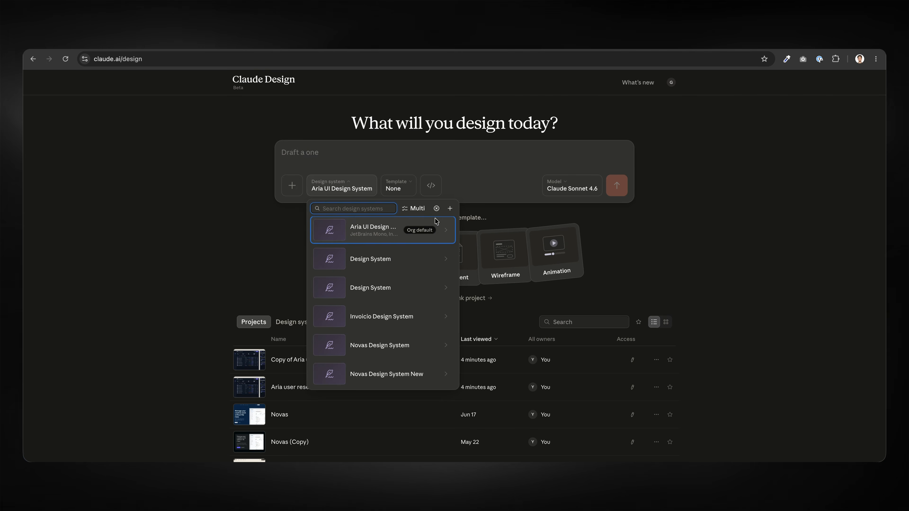
left_click(450, 209)
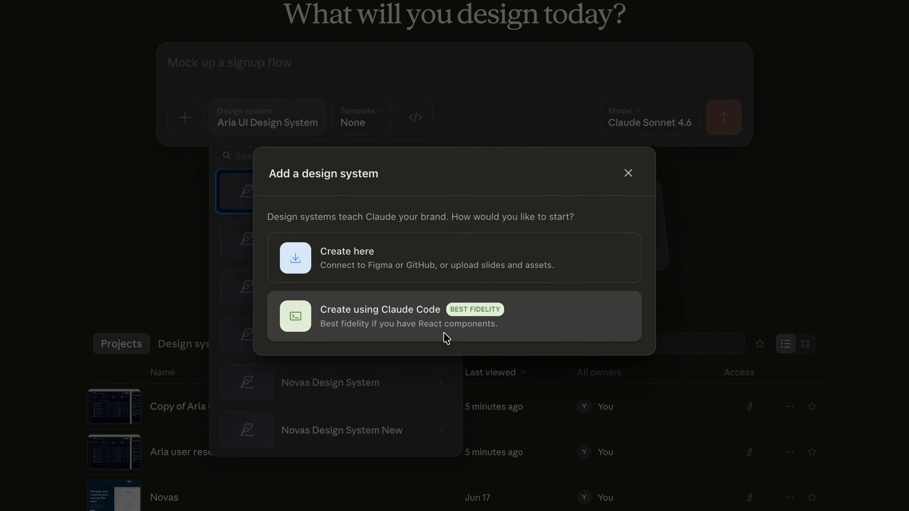
left_click(476, 334)
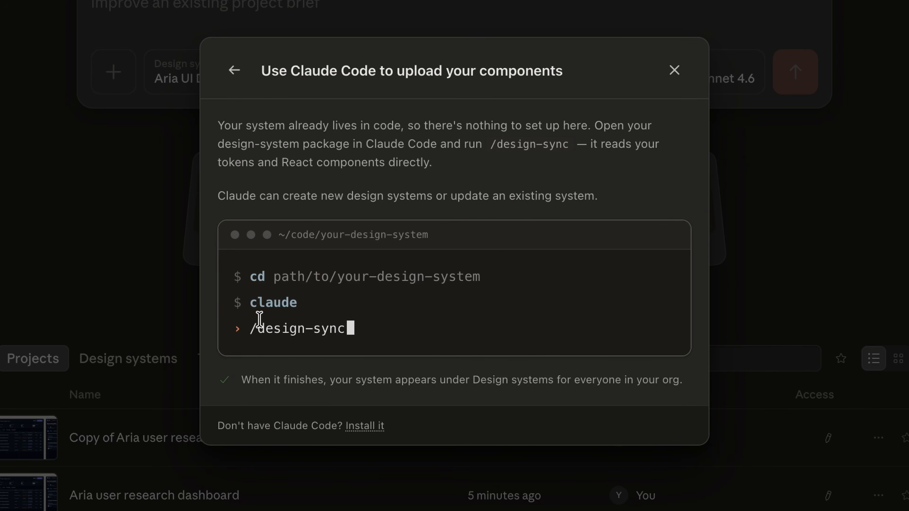
left_click_drag(250, 328, 346, 330)
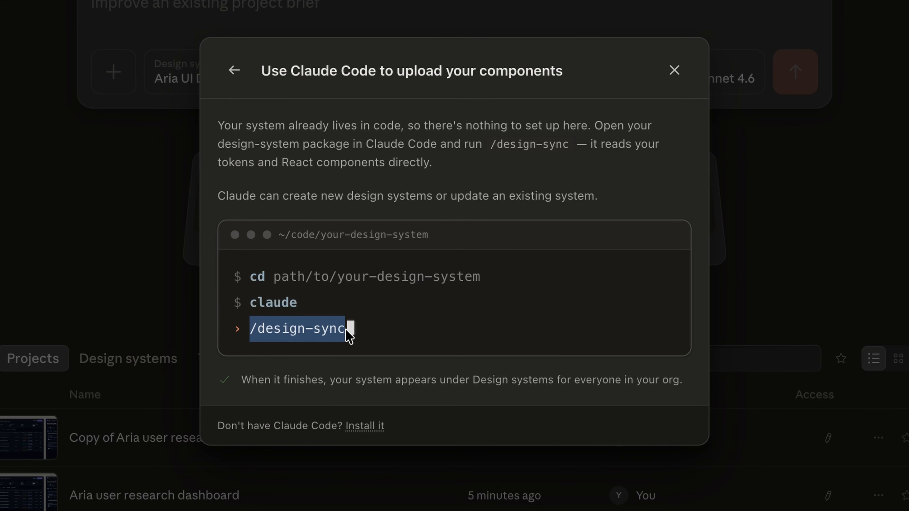
left_click(578, 164)
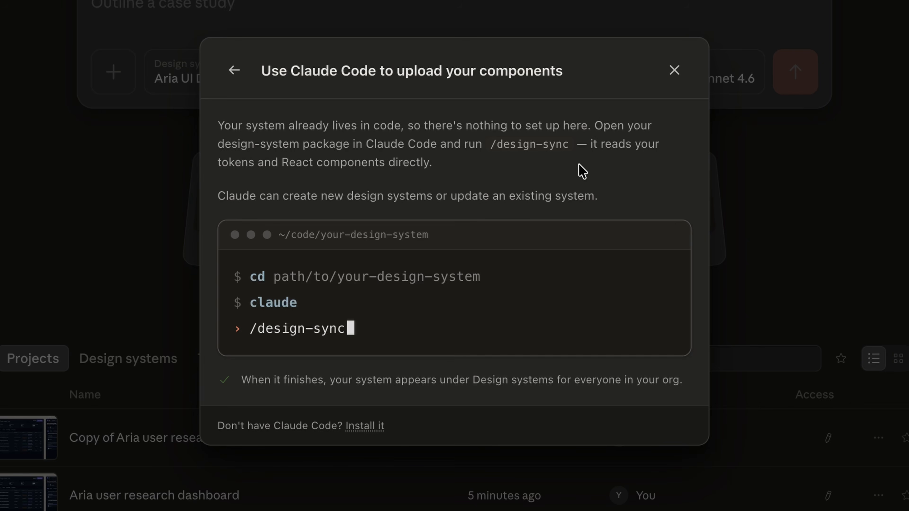
left_click(235, 74)
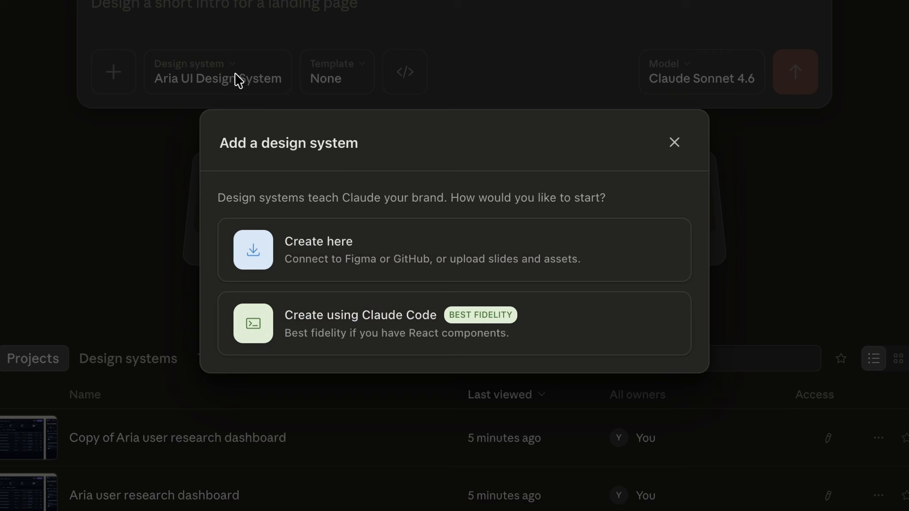
Step: Set up a new design system here with the company blurb "Solen, a climate-tech company helping factories reach net zero emissions"
left_click(417, 261)
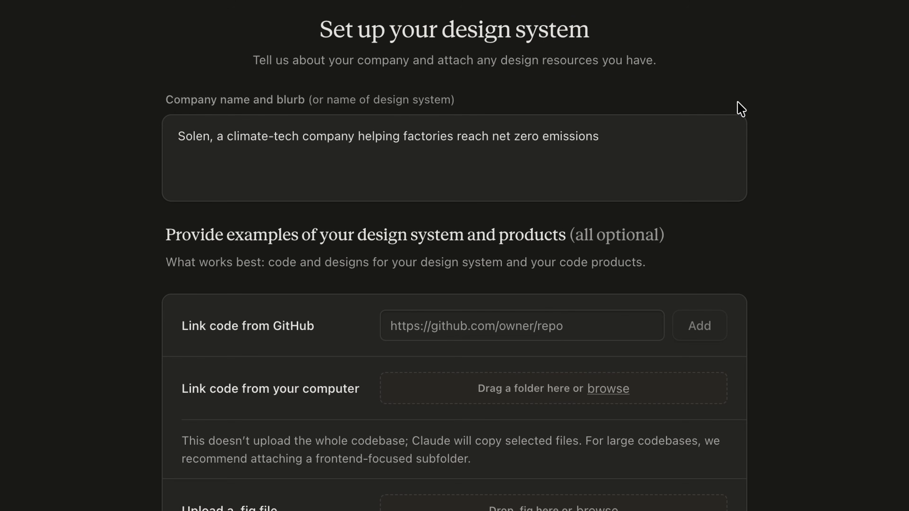
left_click(180, 133)
double_click(180, 133)
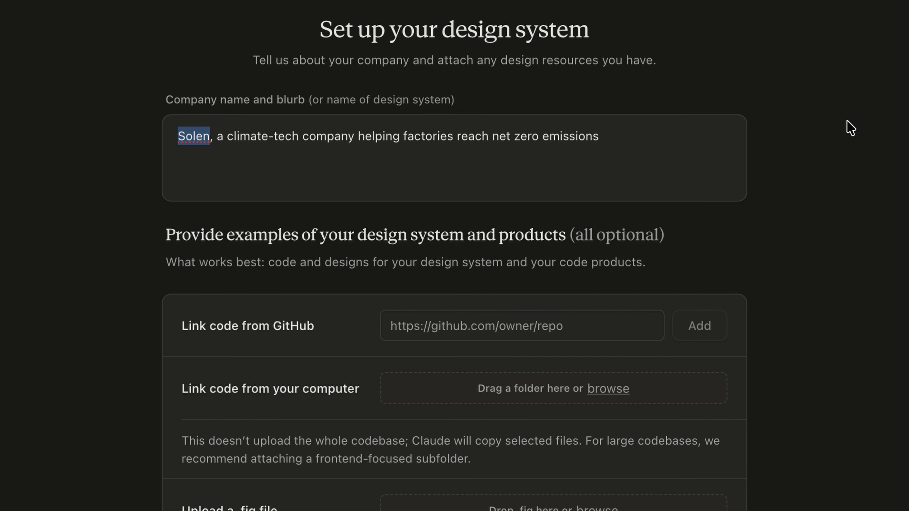
left_click_drag(217, 136, 619, 138)
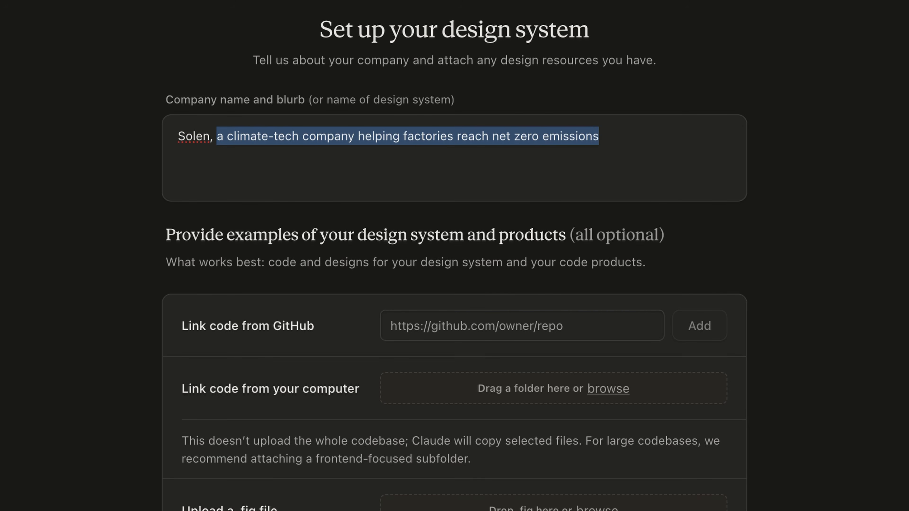
Step: Check the attached font archives Playfair_Display.zip and Inter-4.1.zip in the design system's assets section
scroll(126, 211, "down", 5)
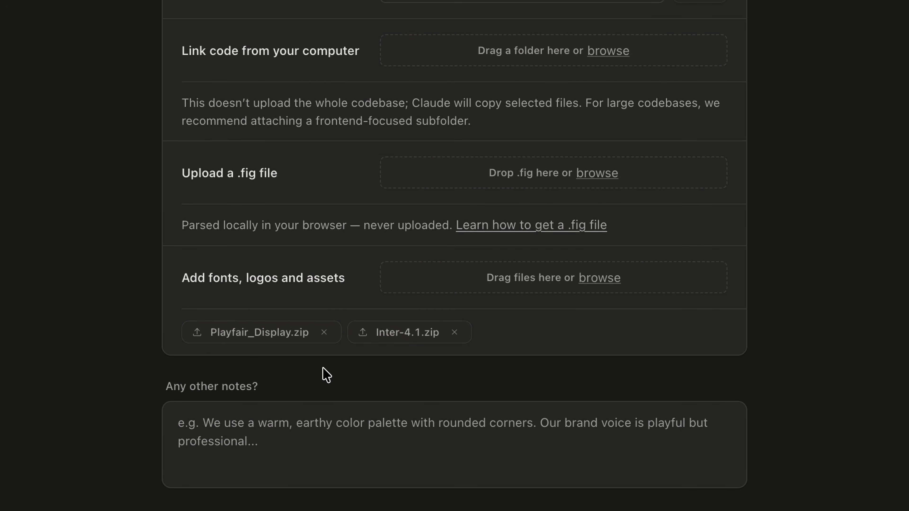
double_click(230, 331)
double_click(379, 332)
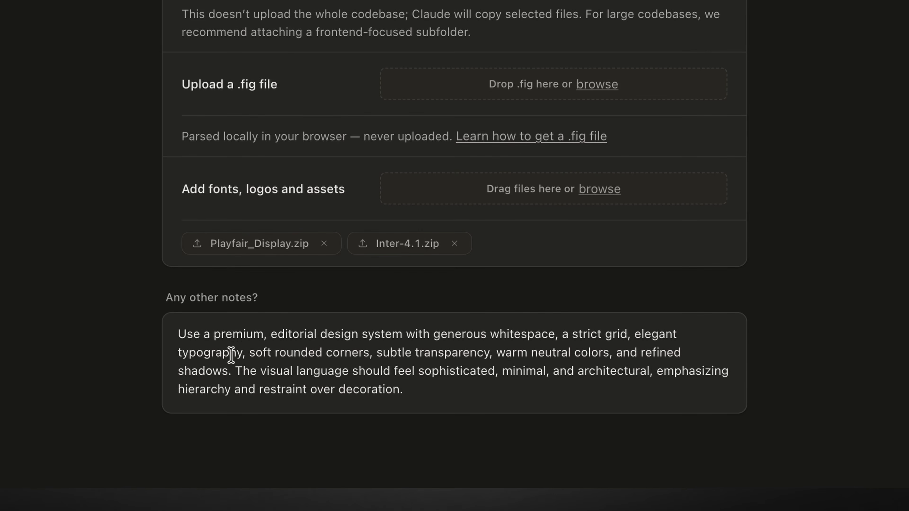
Step: Check the style notes in the setup form and start generating the Solen design system
left_click_drag(179, 334, 440, 385)
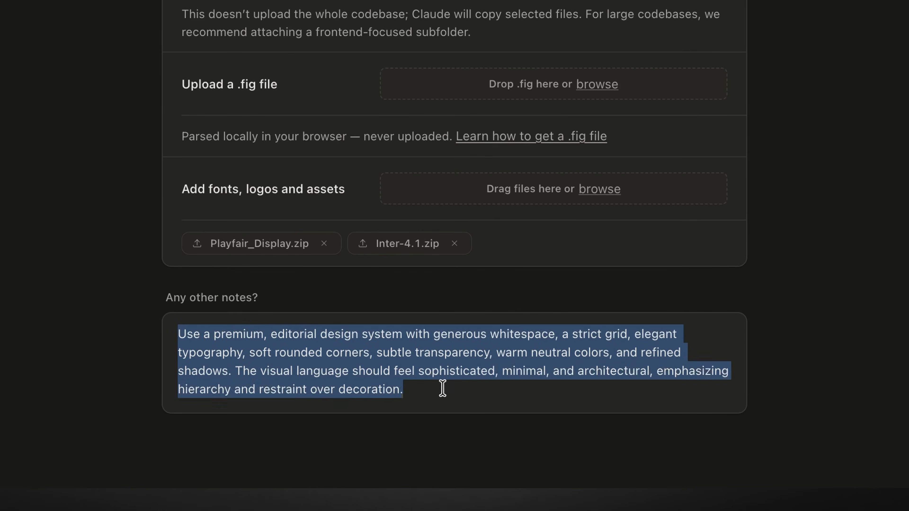
left_click(667, 439)
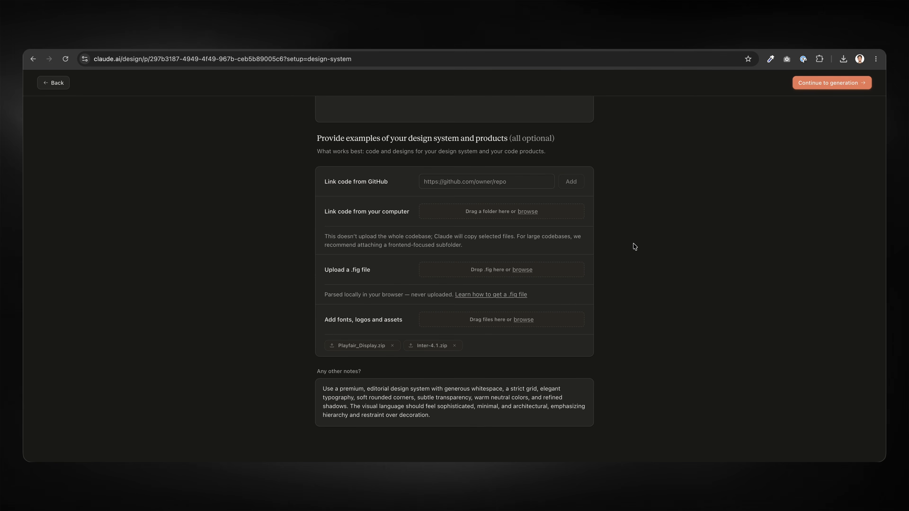
scroll(634, 247, "up", 4)
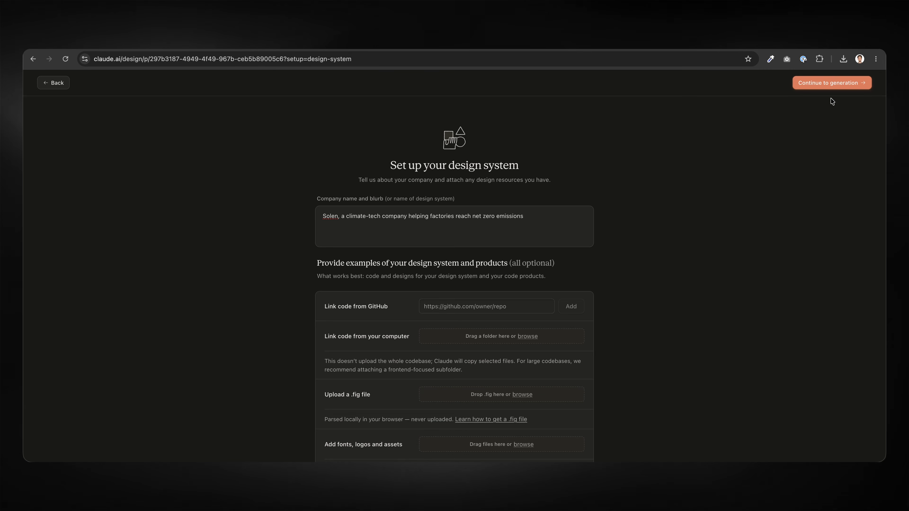
left_click(836, 83)
left_click(488, 293)
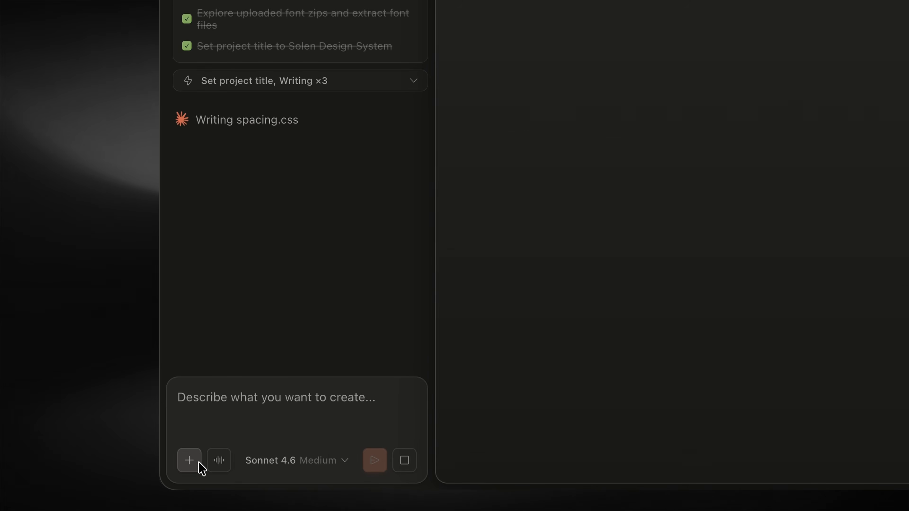
left_click(193, 467)
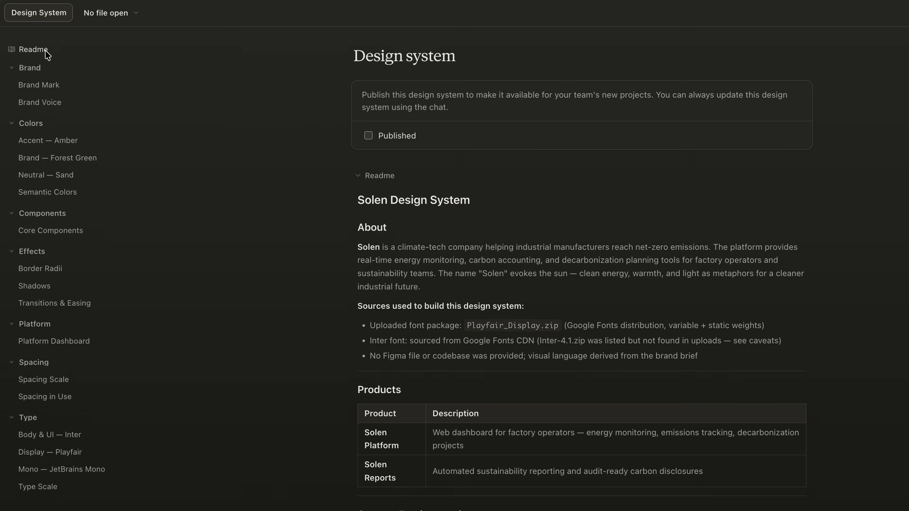
Step: Read the About, Products and Content Fundamentals sections of the generated design system's Readme
left_click(196, 110)
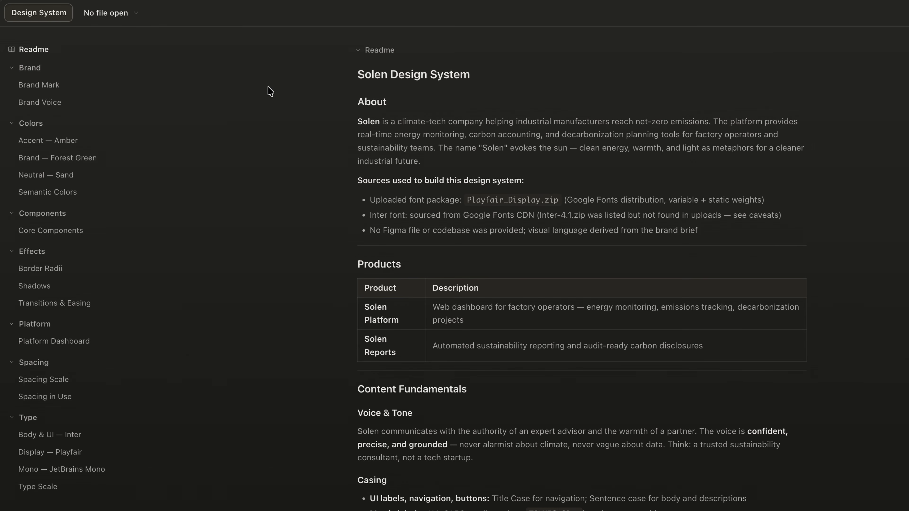
scroll(372, 66, "down", 1)
double_click(377, 64)
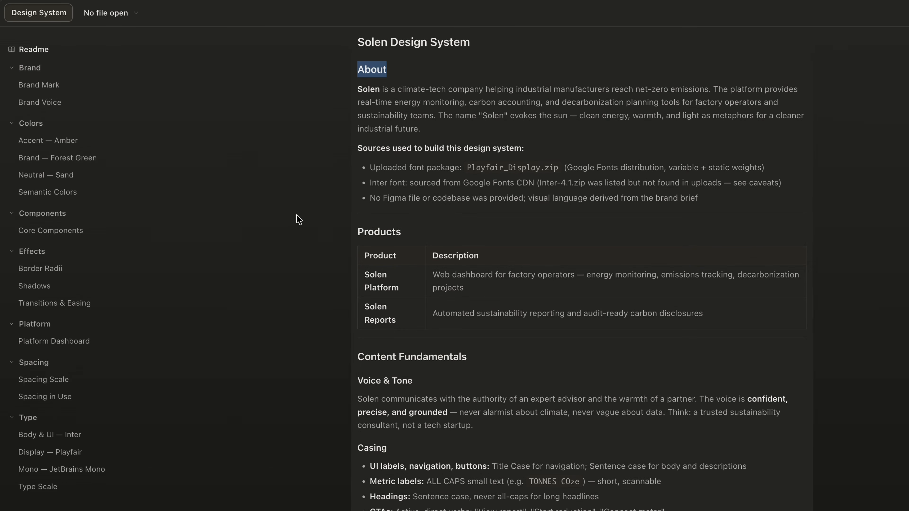
double_click(388, 233)
double_click(379, 357)
left_click_drag(379, 358, 417, 357)
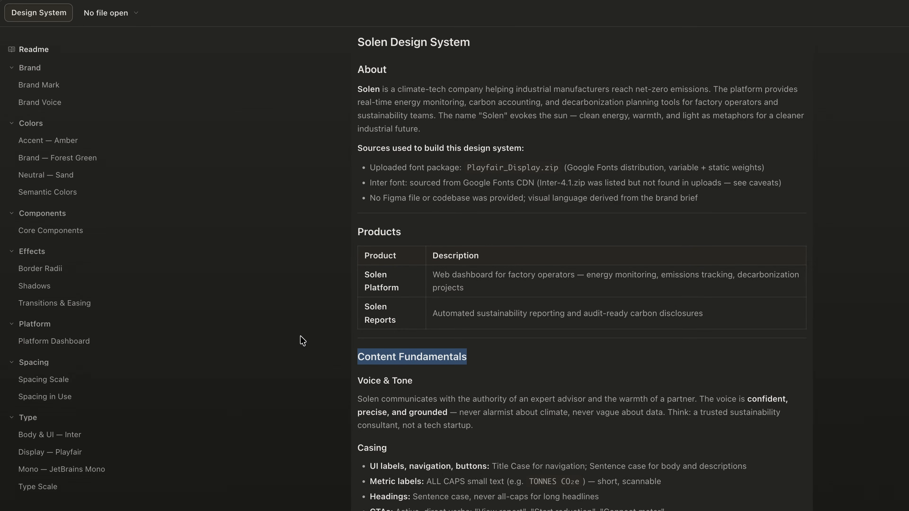
left_click(559, 240)
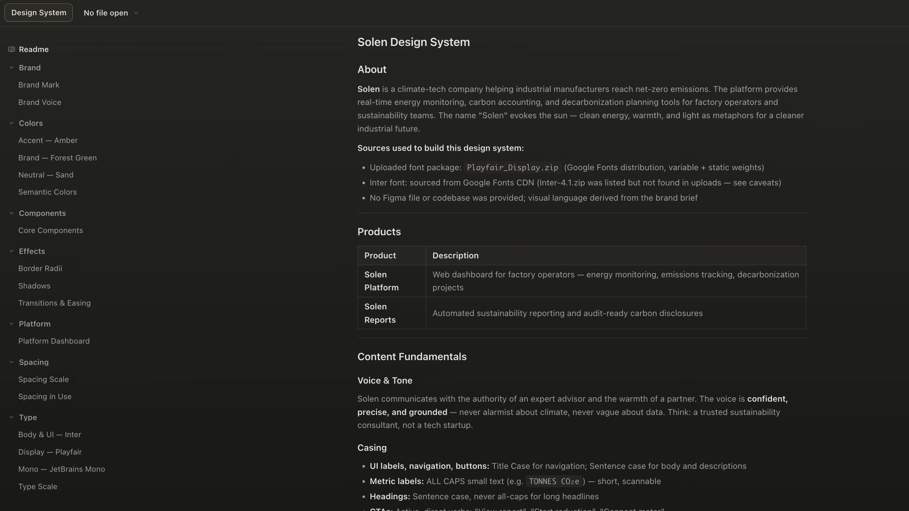
scroll(906, 141, "up", 1)
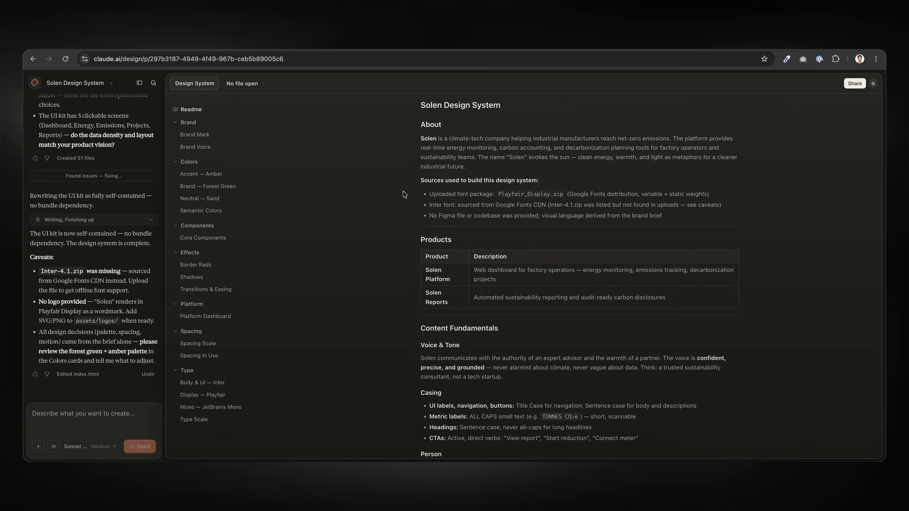
Step: Read the Readme's Visual Foundations section, covering color, typography, and spacing and layout
scroll(404, 194, "down", 15)
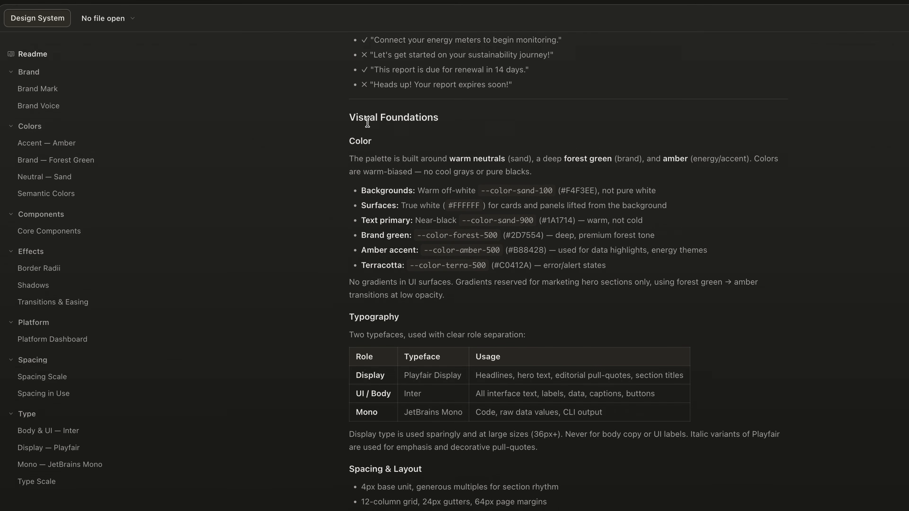
triple_click(367, 122)
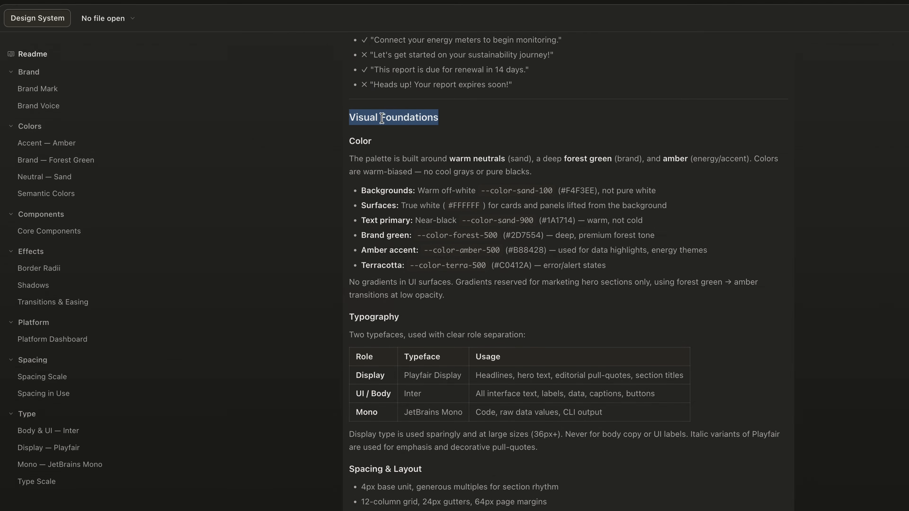
left_click(293, 152)
scroll(293, 152, "down", 5)
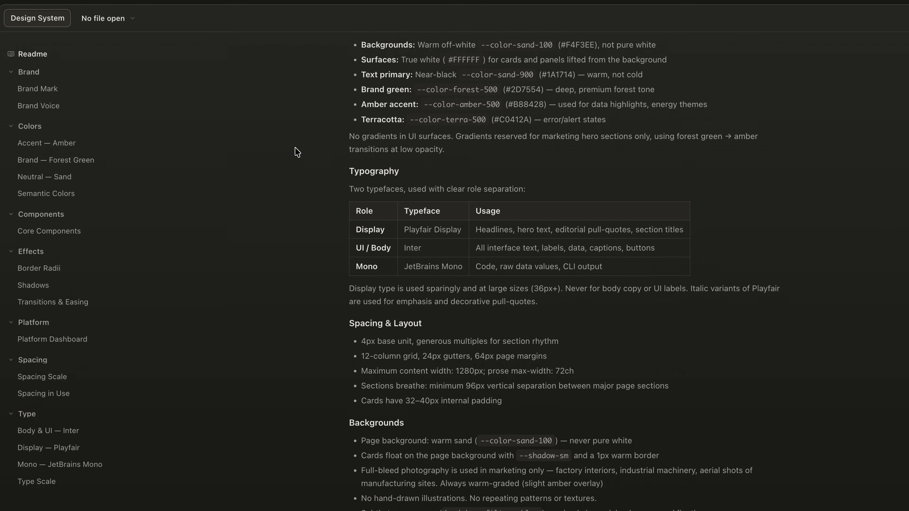
Step: Collapse the Readme and review the Brand Mark, Brand Voice and color scale cards
scroll(297, 152, "up", 20)
left_click(351, 128)
scroll(269, 151, "down", 3)
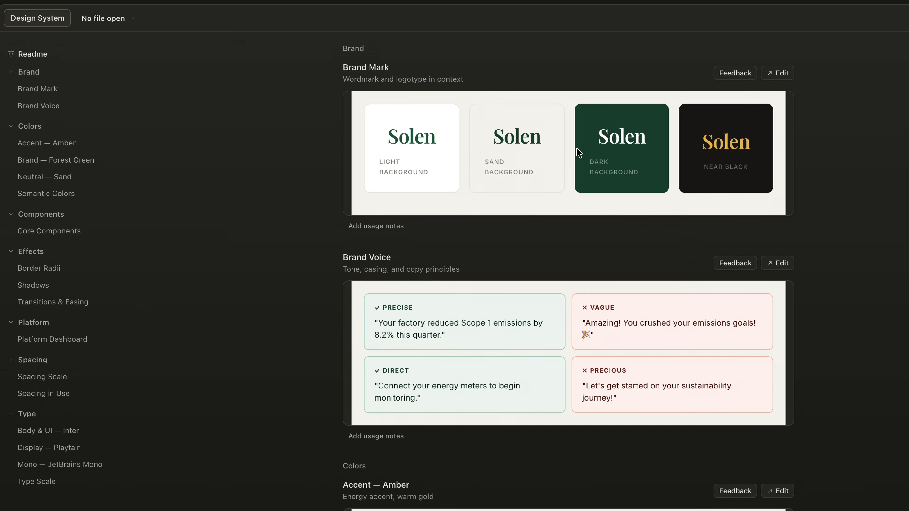
scroll(589, 152, "down", 5)
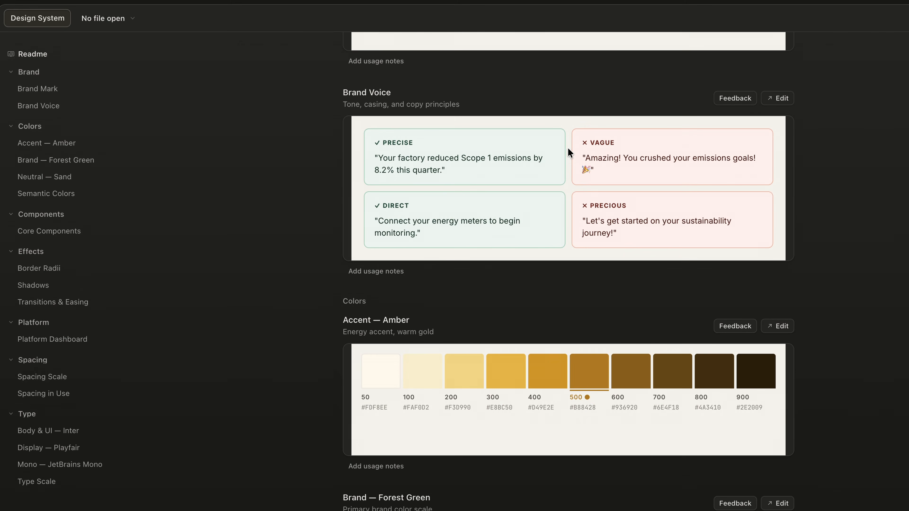
scroll(569, 152, "down", 6)
scroll(558, 189, "down", 20)
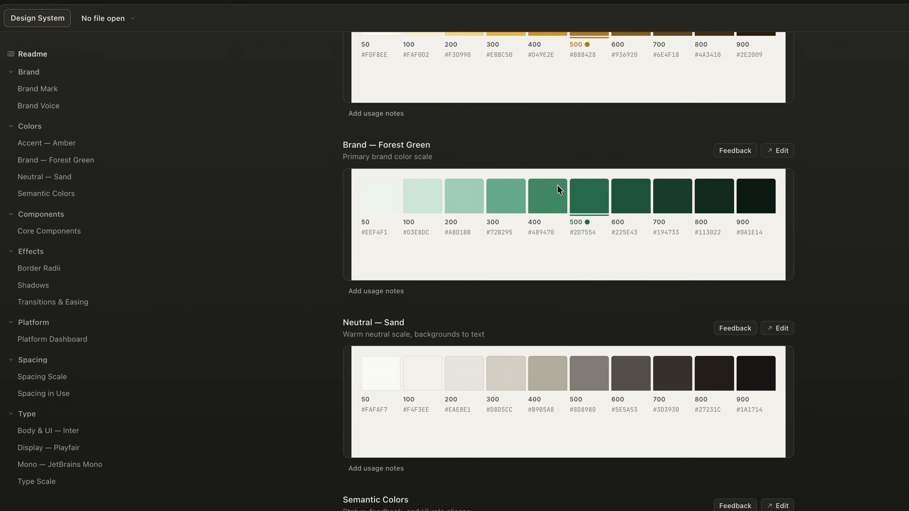
Step: Review the Core Components card, the Effects cards and the Platform Dashboard preview
scroll(557, 185, "down", 2)
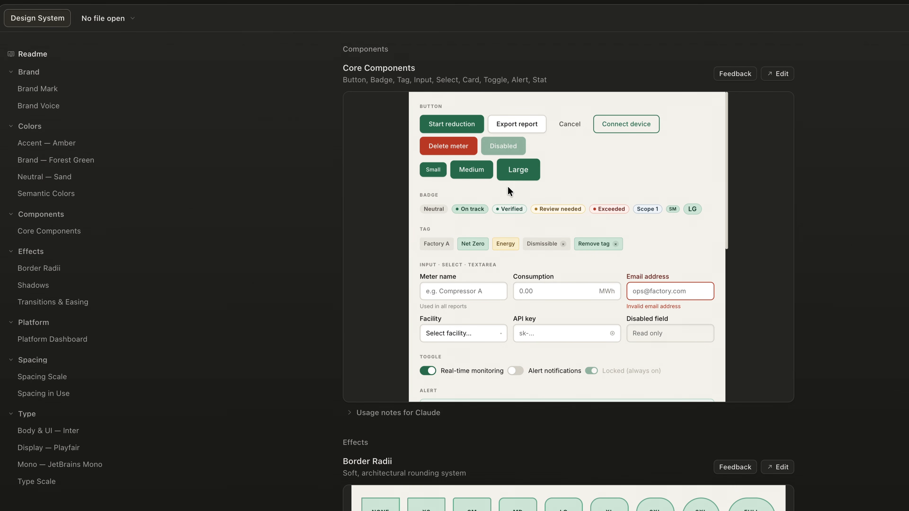
scroll(675, 229, "down", 4)
scroll(824, 231, "down", 11)
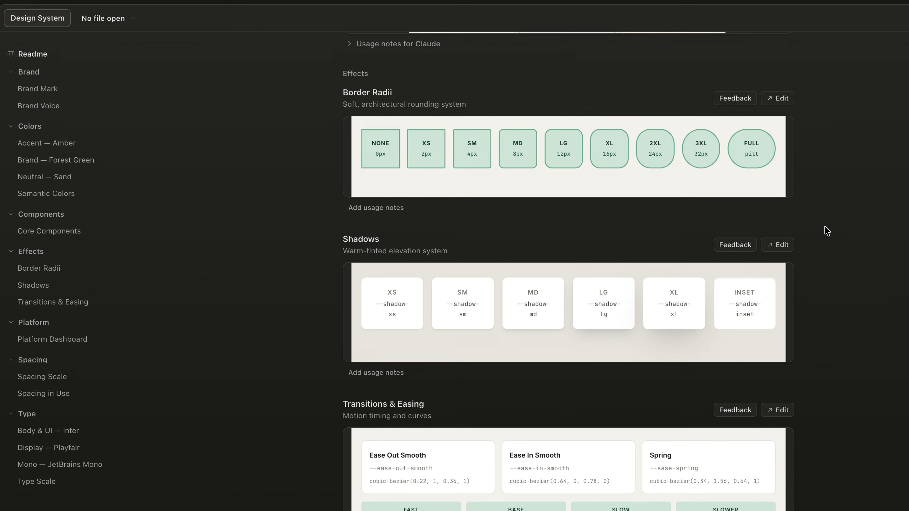
scroll(825, 231, "down", 18)
double_click(368, 41)
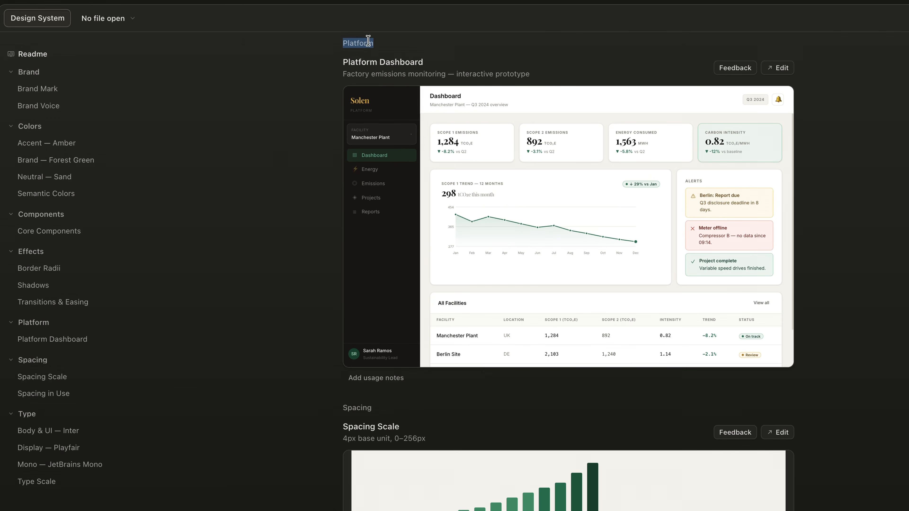
Step: Open the Platform Dashboard prototype and view its Energy, Emissions and Projects screens
left_click(779, 68)
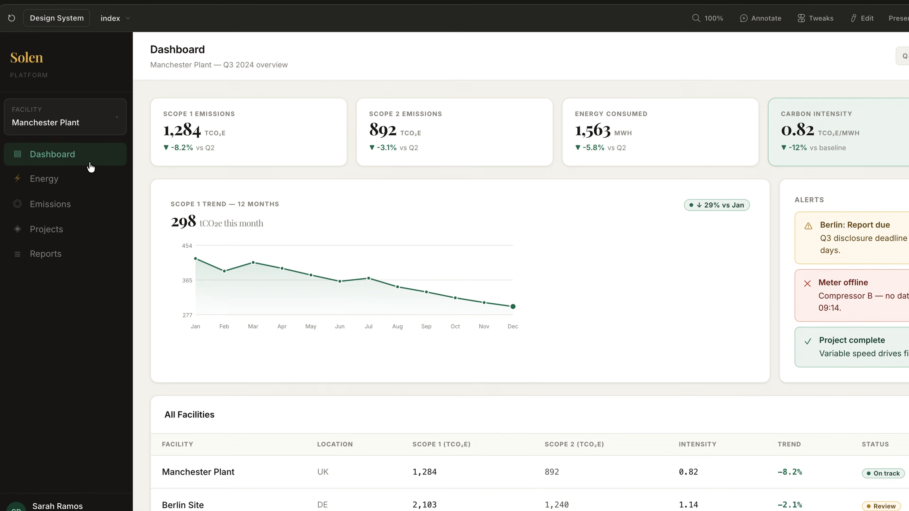
left_click(84, 181)
left_click(84, 204)
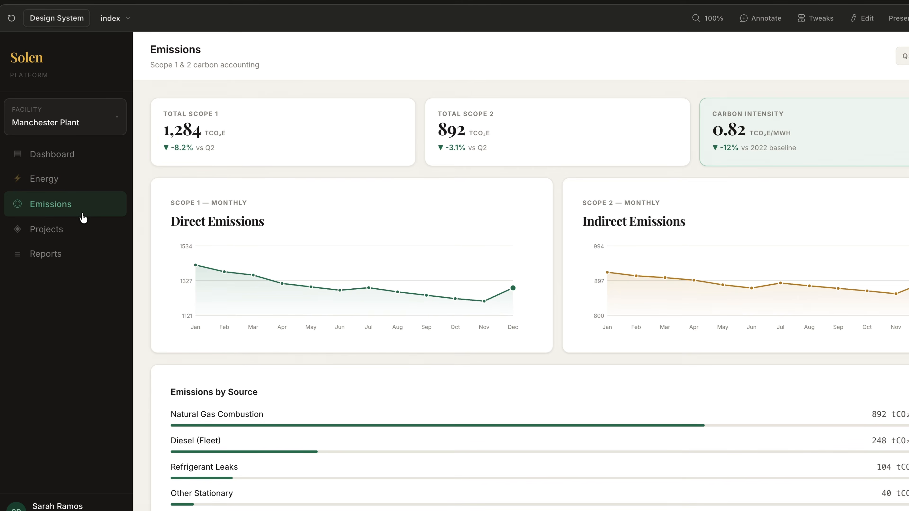
left_click(77, 231)
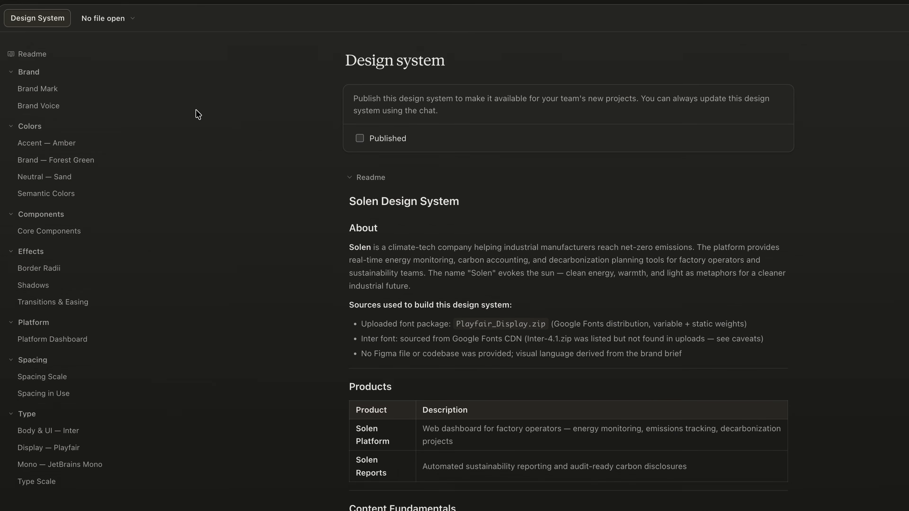
Step: Collapse the design system outline to its top-level groups and check what the Platform group contains
left_click(29, 73)
left_click(34, 88)
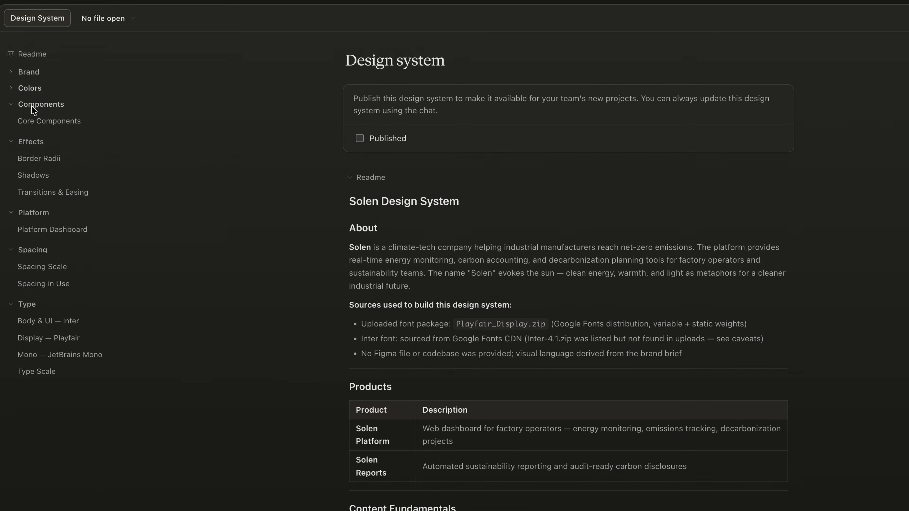
left_click(30, 105)
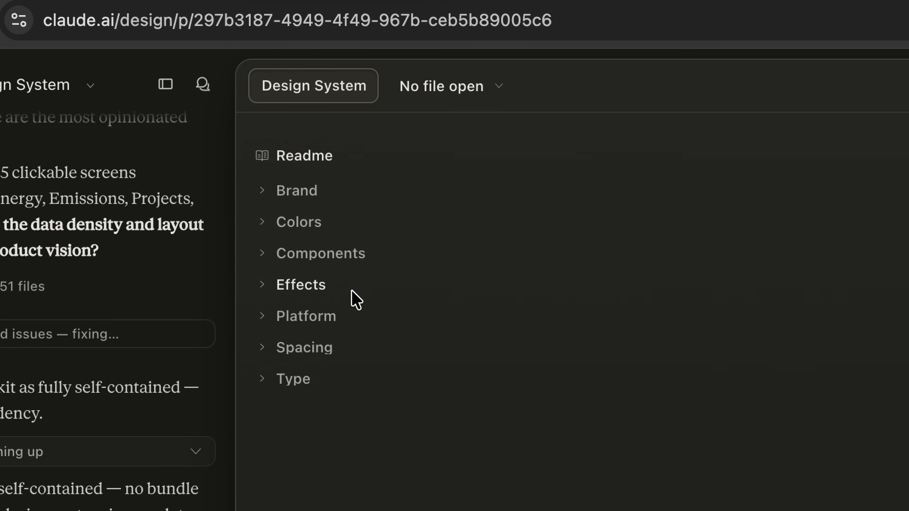
left_click(264, 319)
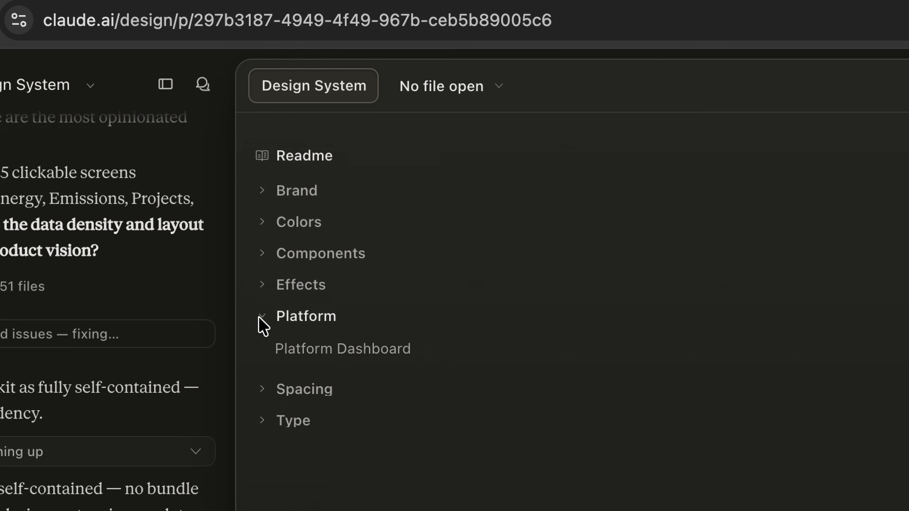
left_click(262, 321)
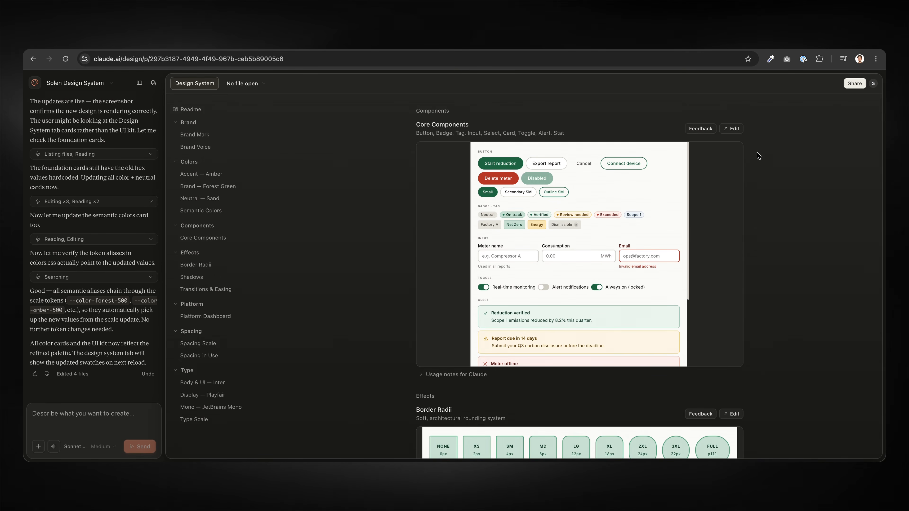
Step: Open the Core Components card as its own file and switch it to edit mode
scroll(424, 99, "down", 4)
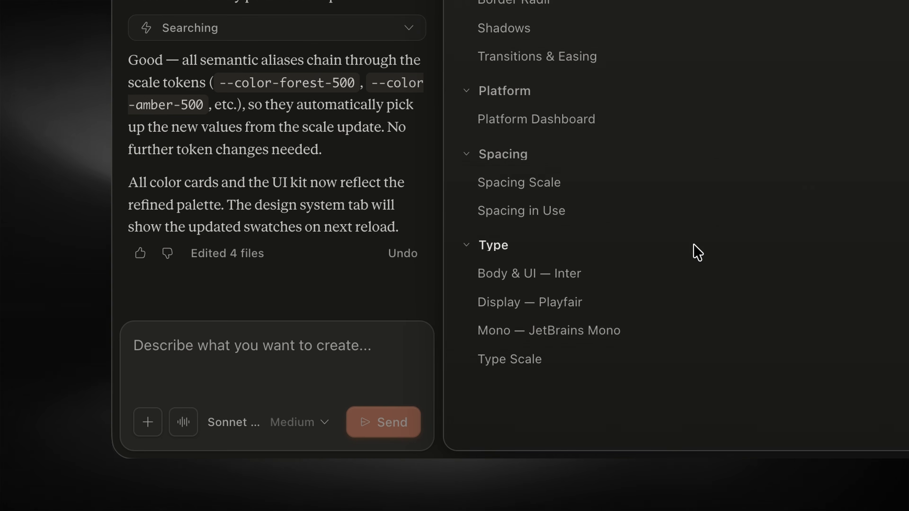
left_click(299, 354)
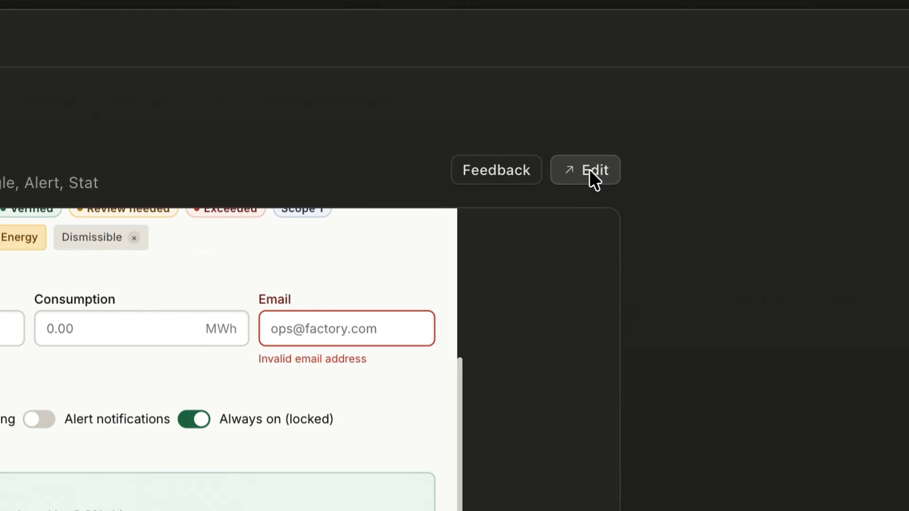
left_click(619, 163)
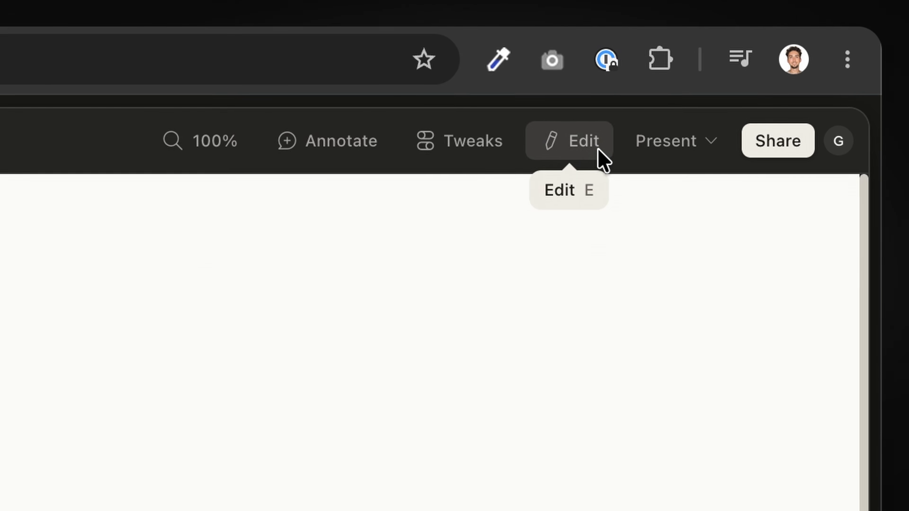
left_click(598, 151)
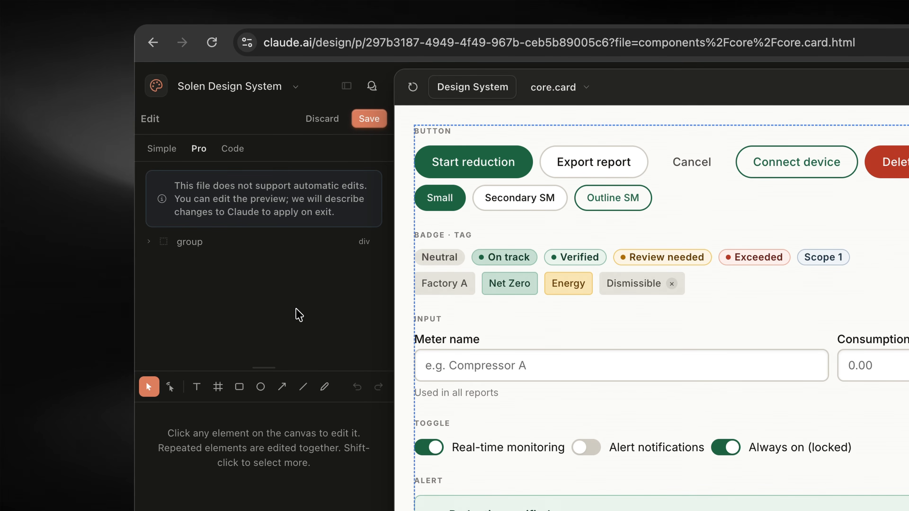
scroll(270, 147, "down", 2)
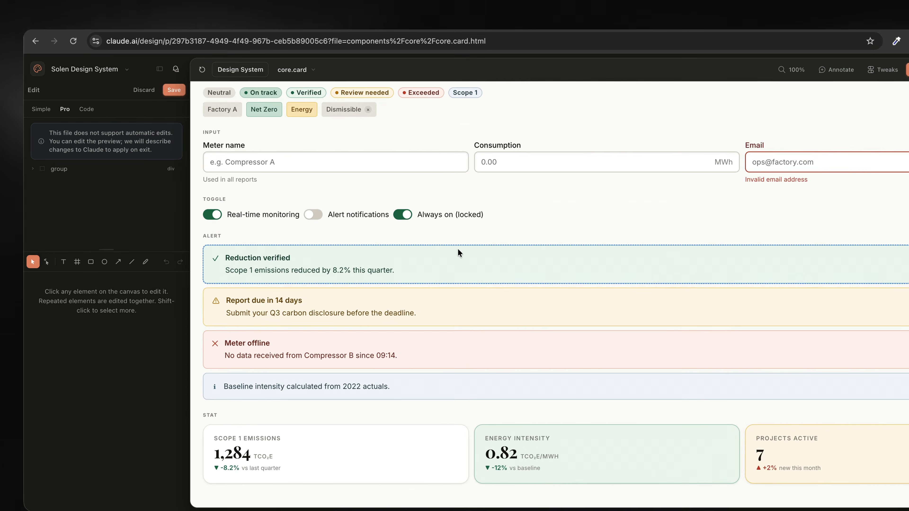
Step: Select the "Reduction verified" alert, expand its Row layer and inspect its appearance and sizing properties
left_click(414, 247)
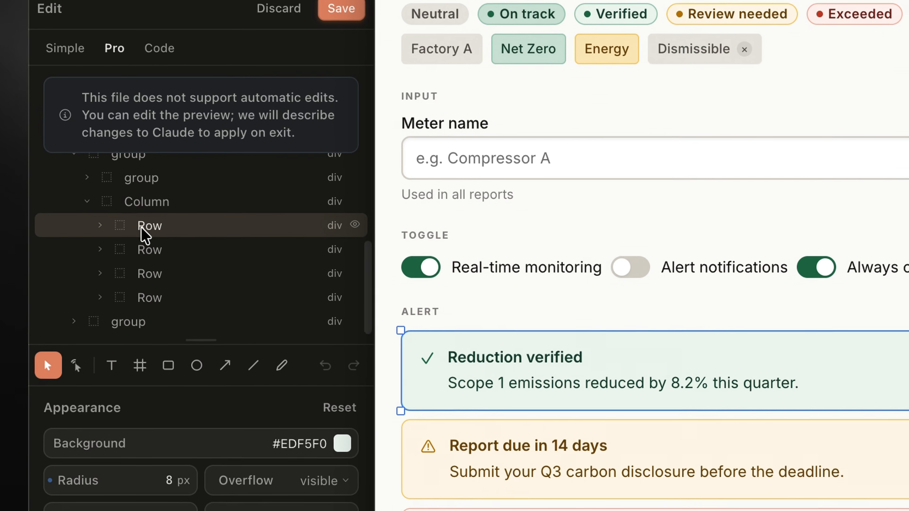
left_click(93, 223)
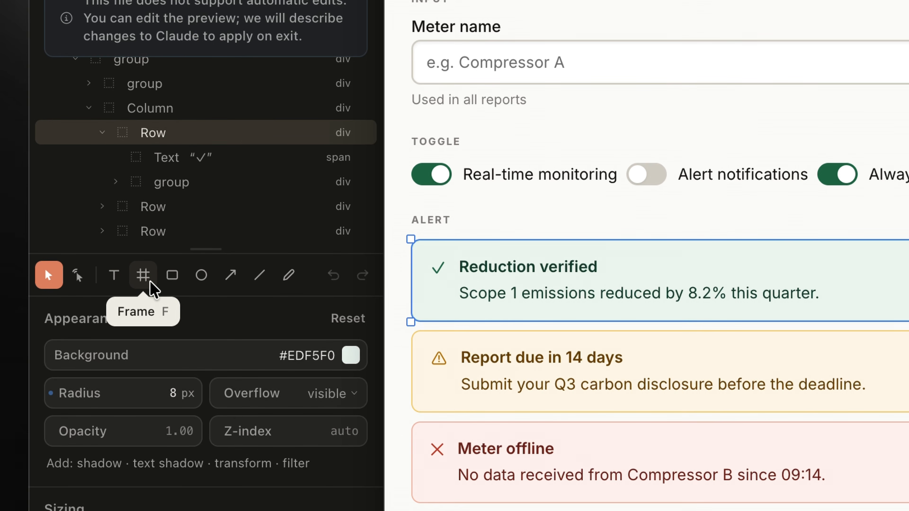
scroll(295, 314, "down", 3)
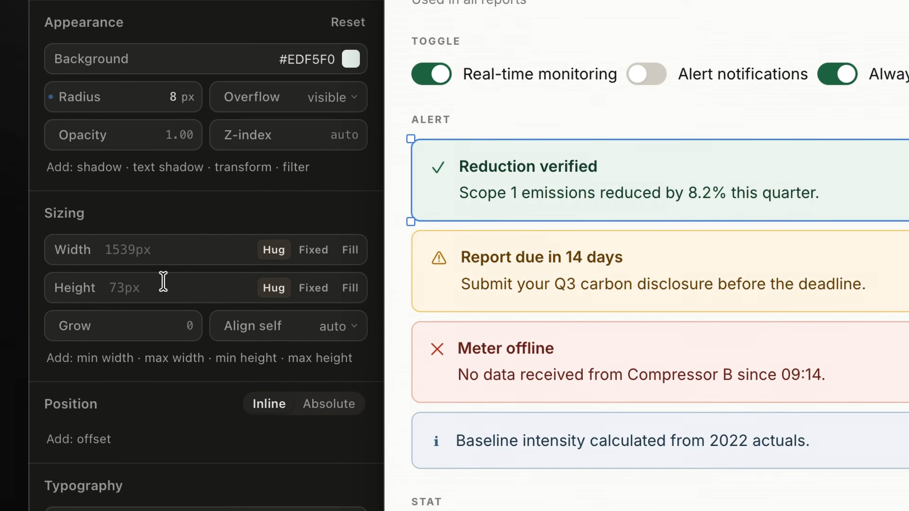
mouse_move(163, 286)
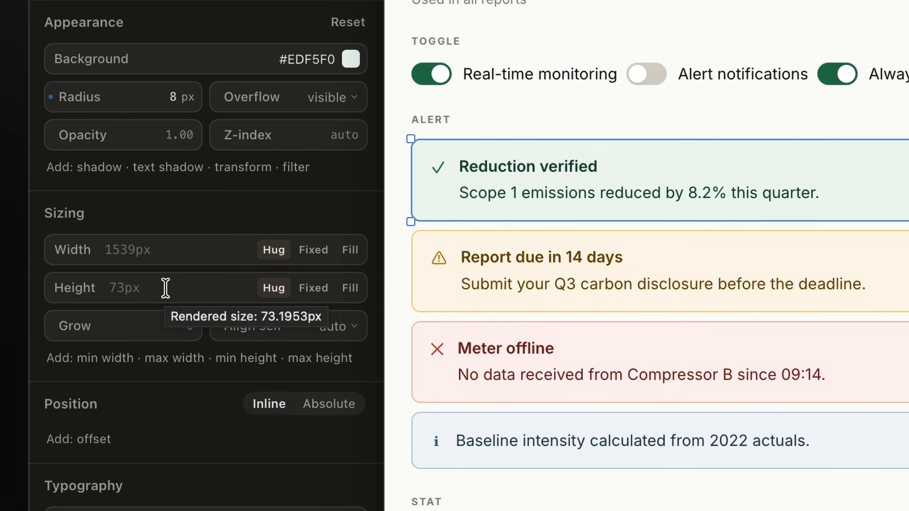
Step: Examine the alert row's remaining properties, including its contents layout, padding, margin, border and advanced CSS settings
scroll(199, 217, "down", 5)
scroll(200, 217, "down", 2)
scroll(145, 218, "down", 8)
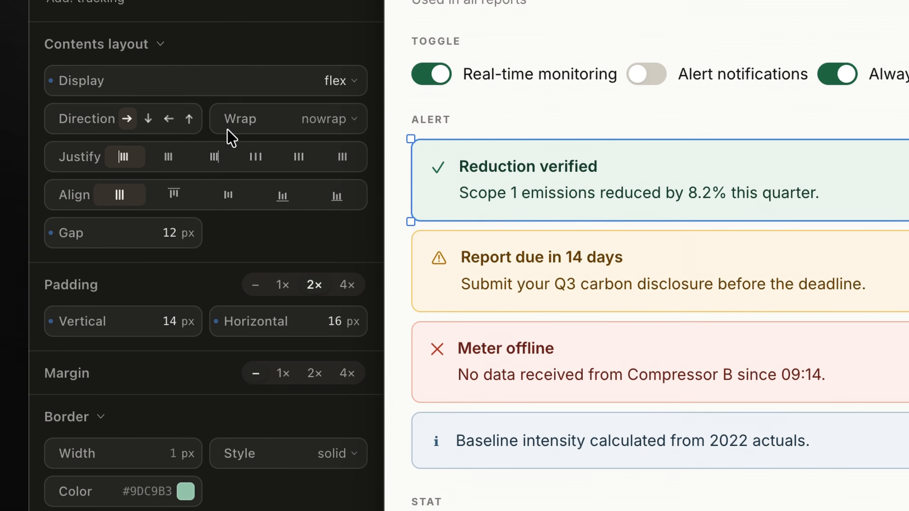
scroll(171, 286, "down", 2)
scroll(122, 465, "down", 3)
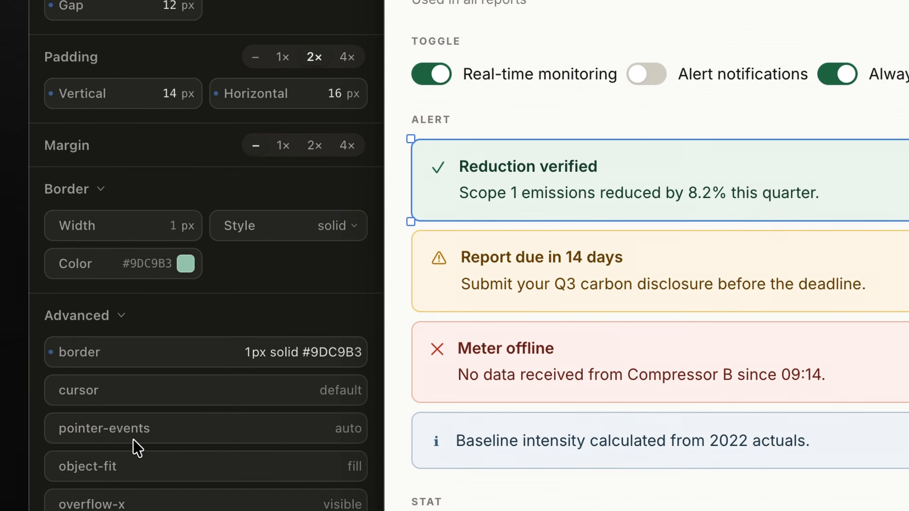
scroll(137, 448, "down", 4)
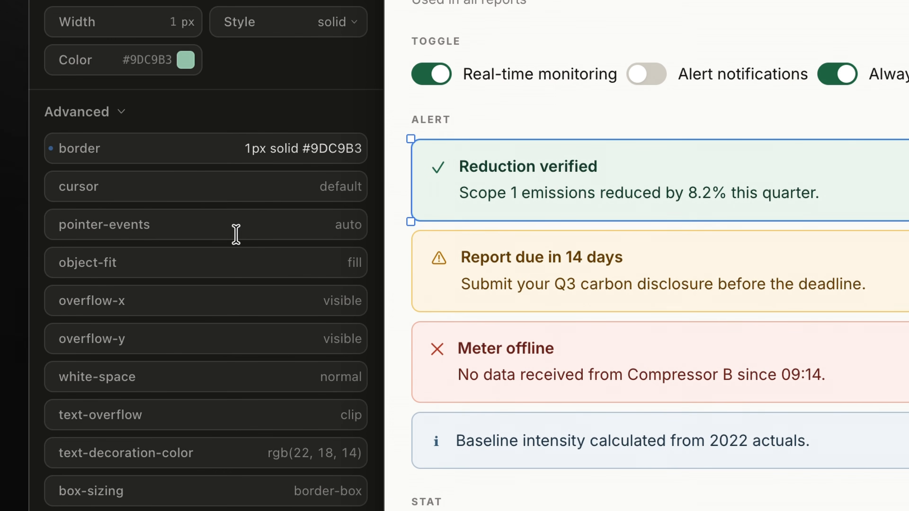
scroll(235, 235, "up", 10)
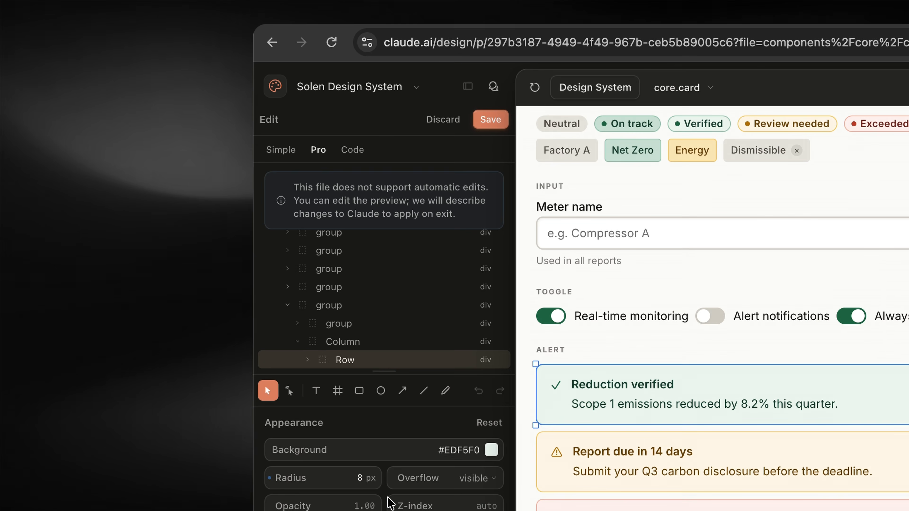
scroll(102, 304, "down", 10)
scroll(355, 132, "up", 10)
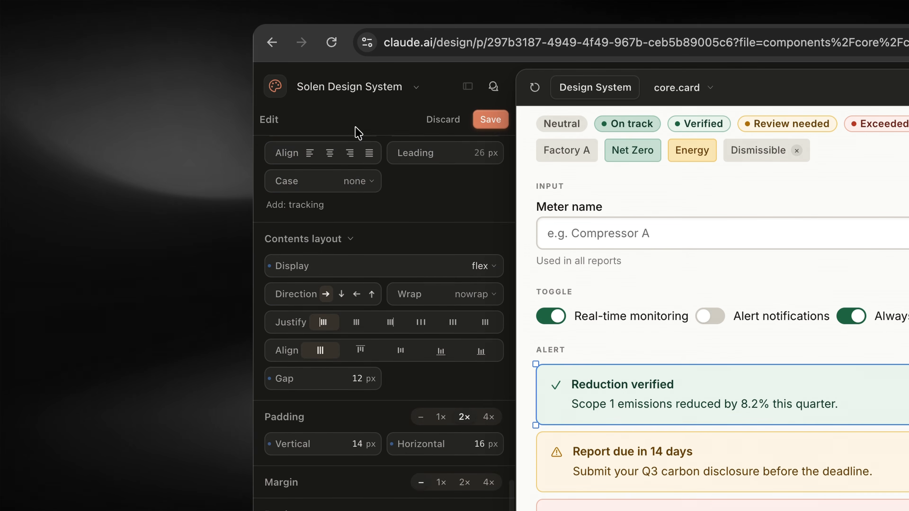
Step: Compare the Simple and Code views of the alert's properties and review its CSS declarations
left_click(293, 152)
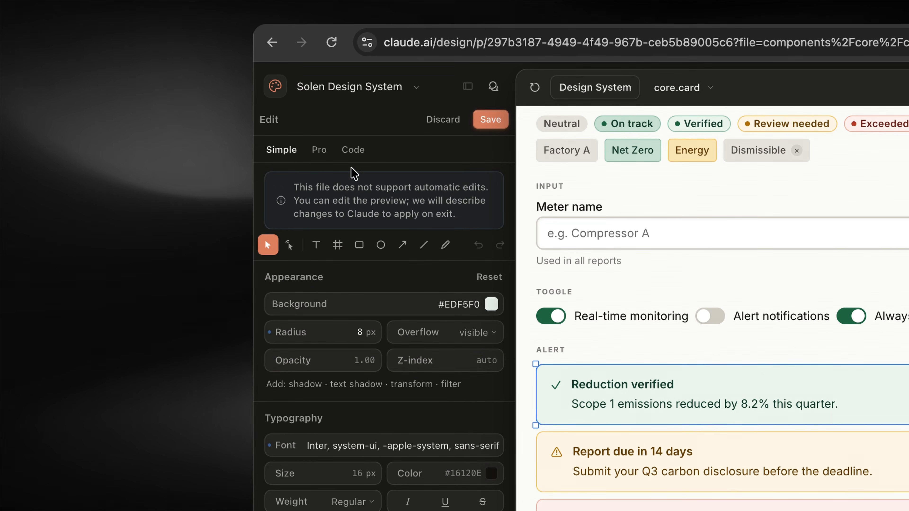
left_click(354, 153)
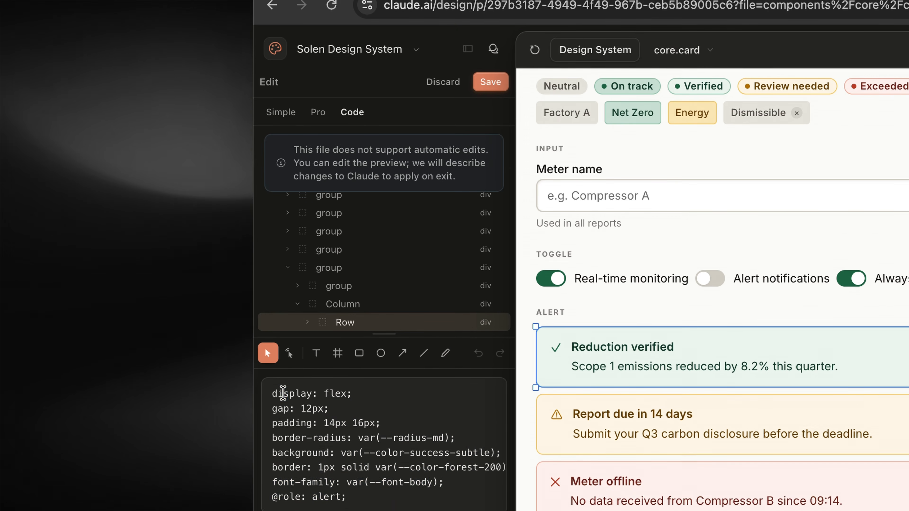
left_click_drag(283, 393, 389, 493)
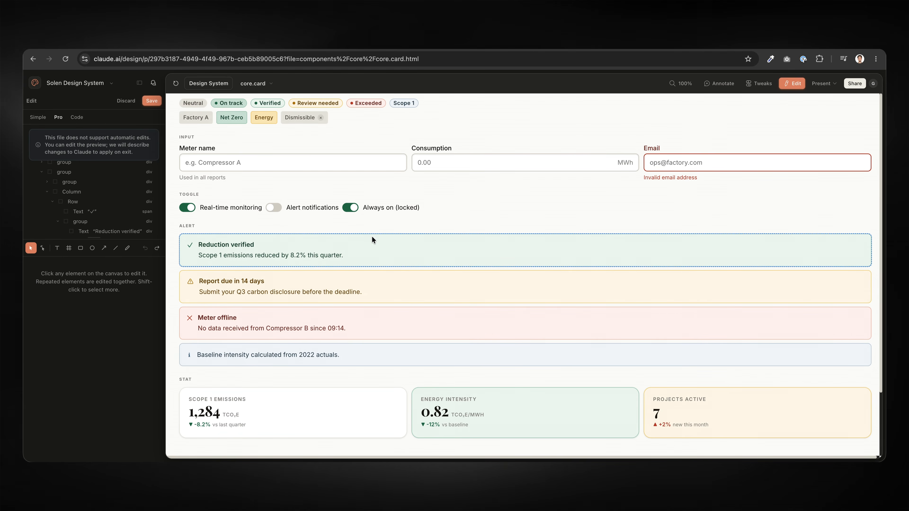
Step: Change the "Reduction verified" alert's background to the solid dark green #2B7145
left_click(371, 236)
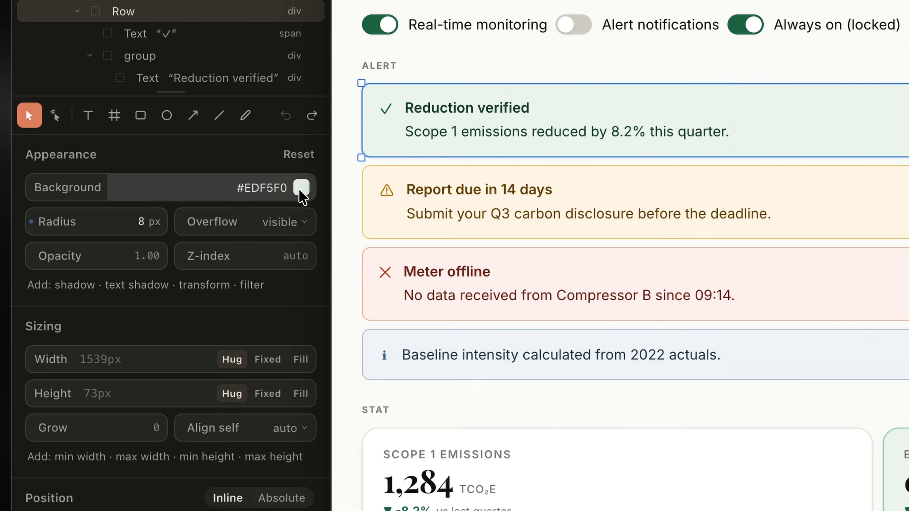
left_click(64, 321)
left_click(271, 333)
left_click_drag(271, 334, 256, 329)
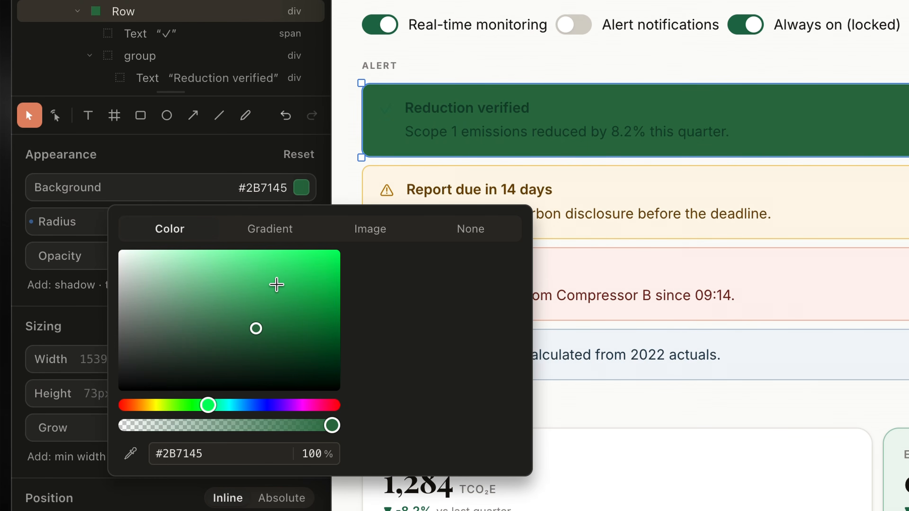
Step: Select the alert's check mark, title and description together and set their text color to white, #FFFFFF
left_click(386, 120)
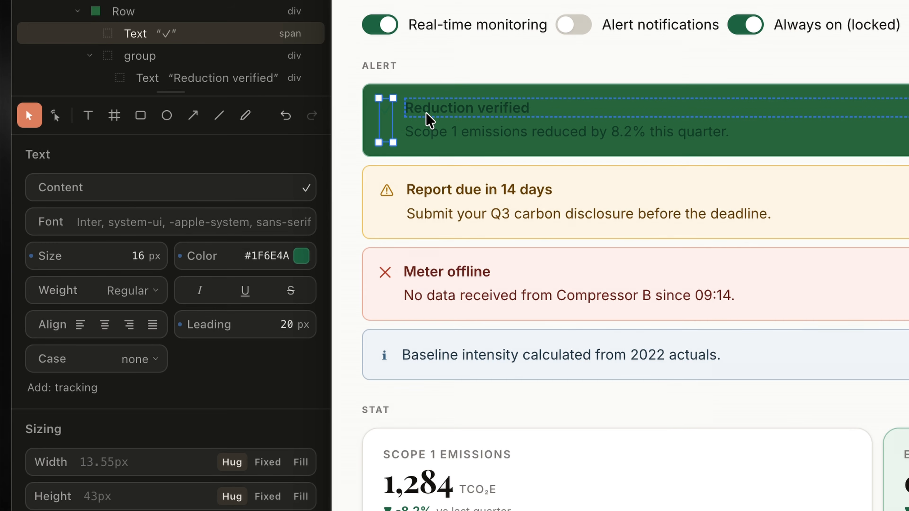
left_click(439, 110, "shift")
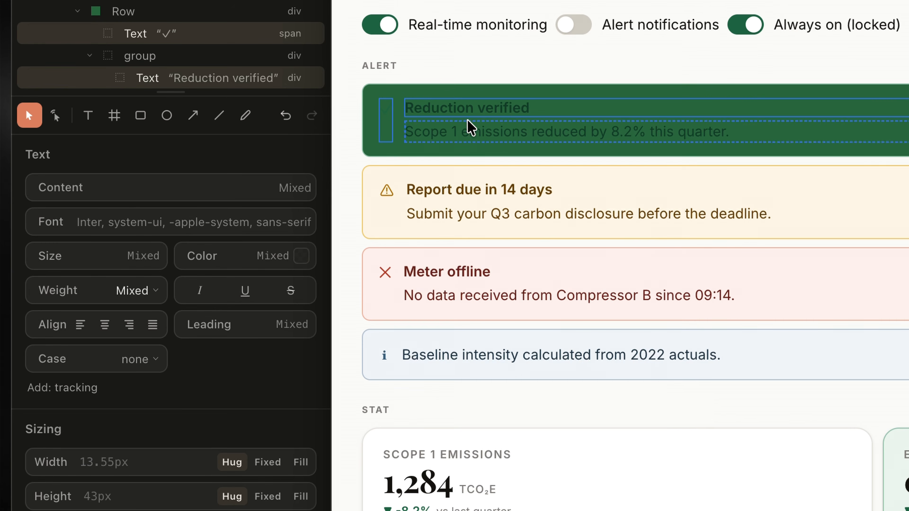
left_click(302, 256)
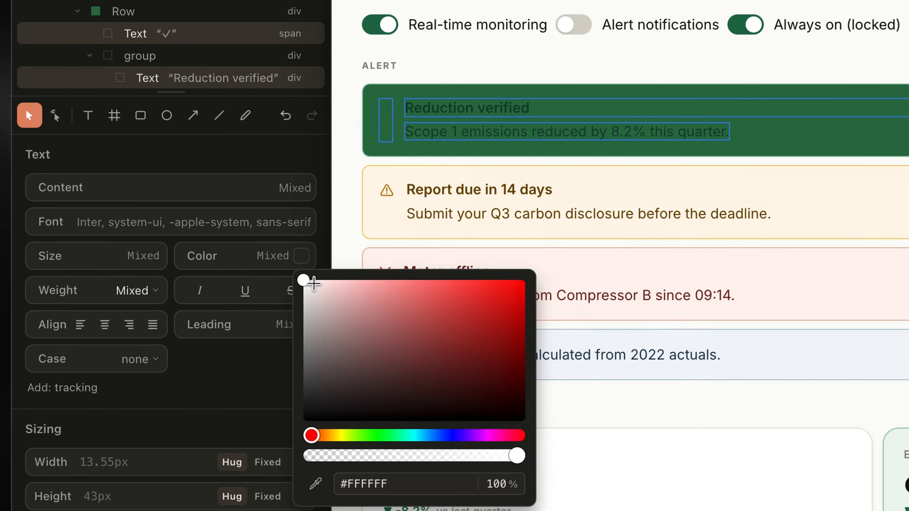
left_click(312, 293)
left_click_drag(312, 293, 304, 280)
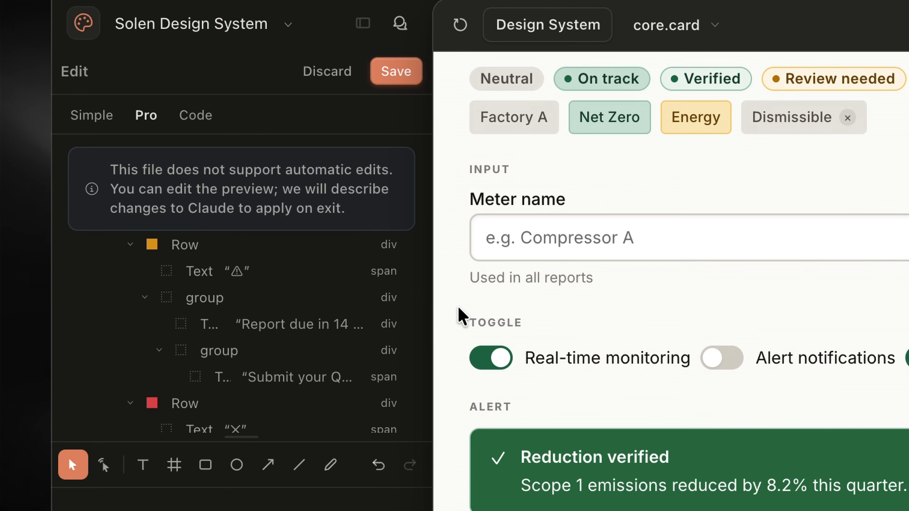
Step: Save the alert edits so Claude applies them to the design system, and check the Platform Dashboard card
double_click(339, 169)
left_click_drag(340, 169, 464, 174)
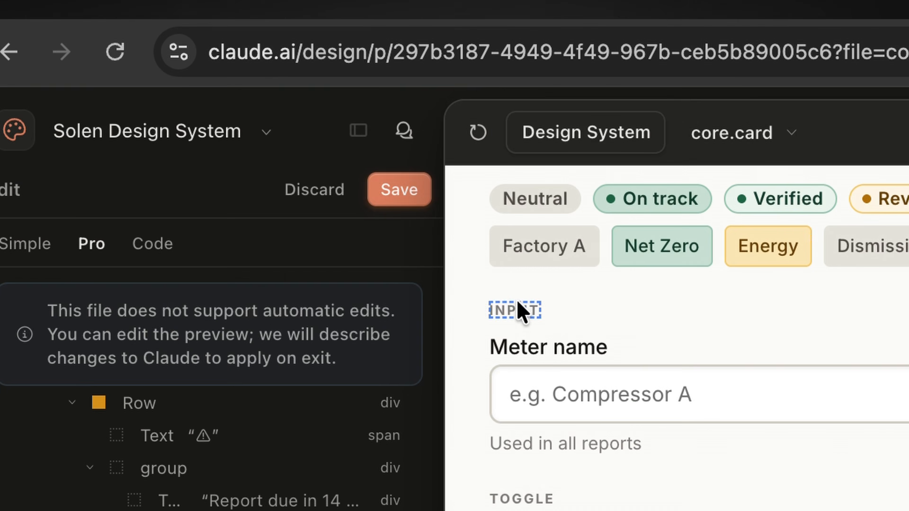
left_click(415, 196)
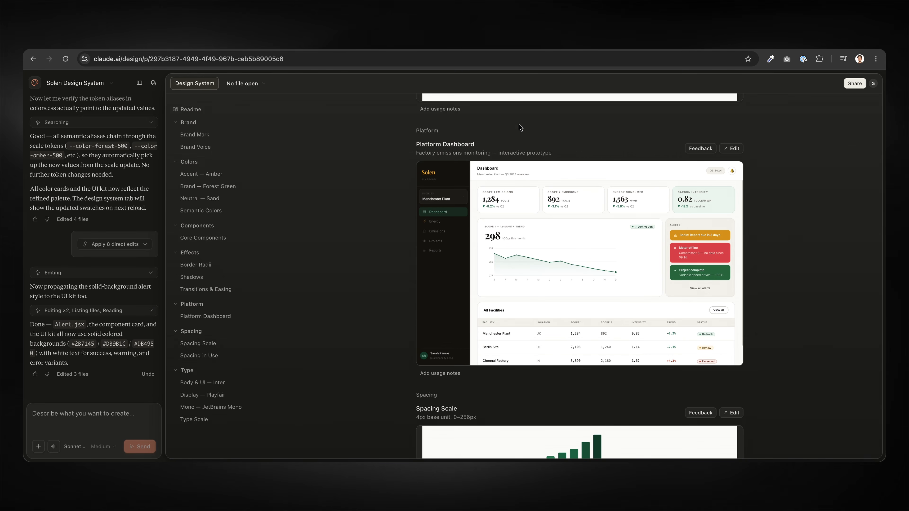
left_click_drag(429, 141, 454, 143)
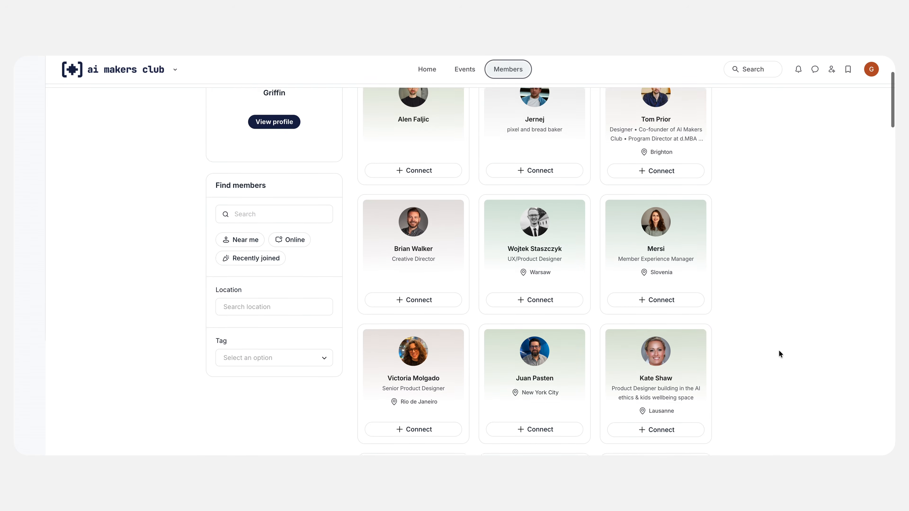
Step: Switch to the AI Makers Club site, browse its members and open the "Brief drops." calendar event on the 29th
scroll(778, 350, "down", 2)
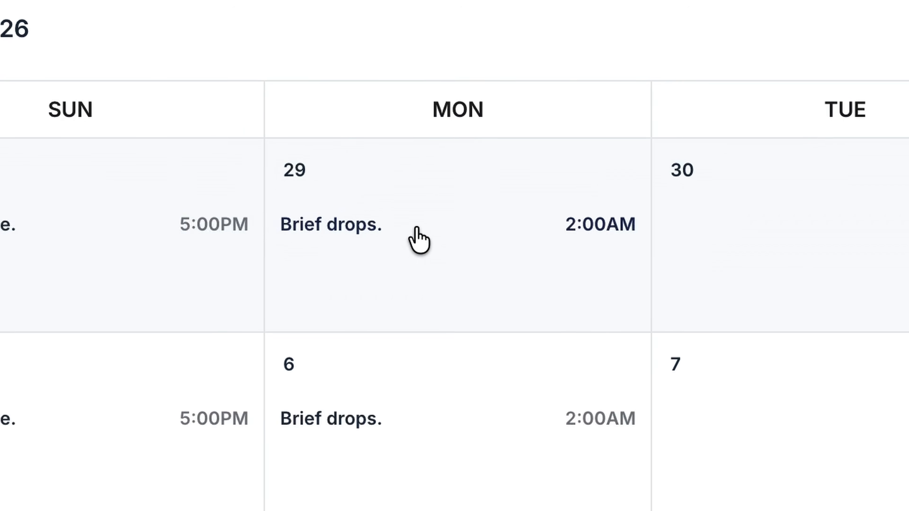
left_click(416, 237)
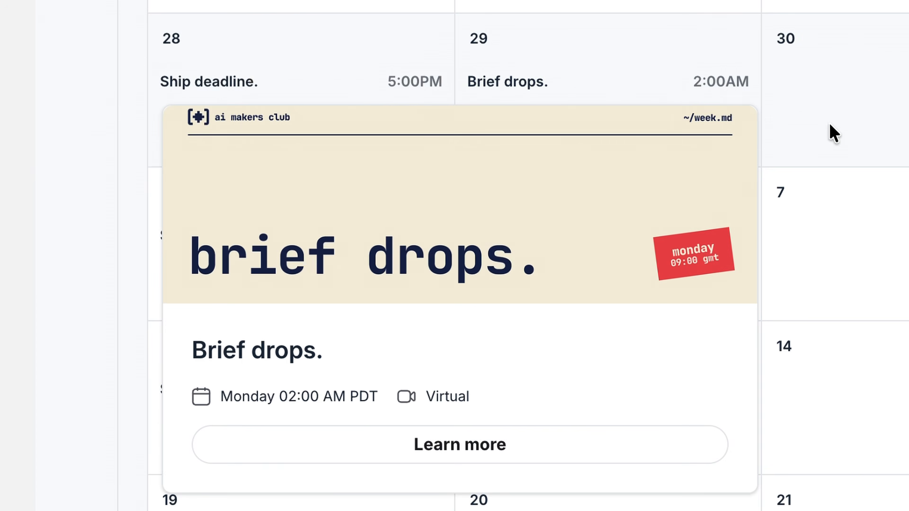
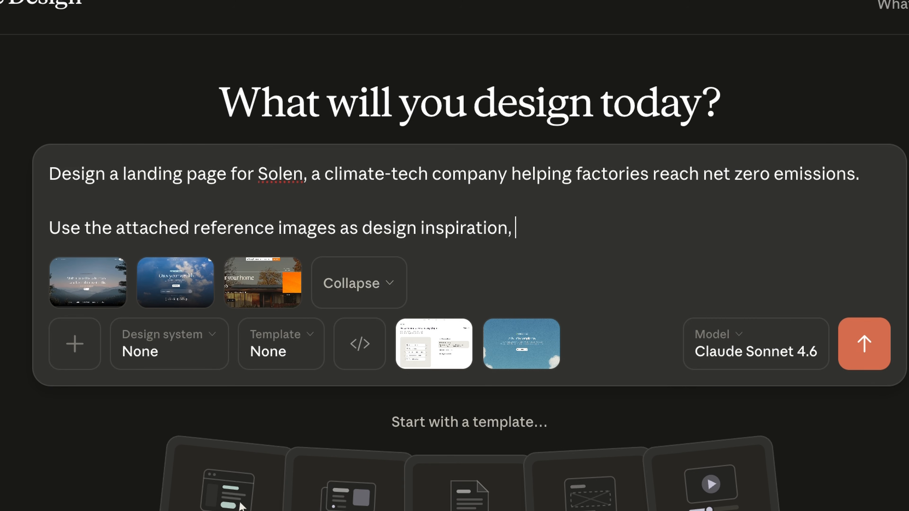
Step: Complete the Solen landing page prompt with "particularly with regards to the color palettes, typography, and layouts."
type("to the color pal")
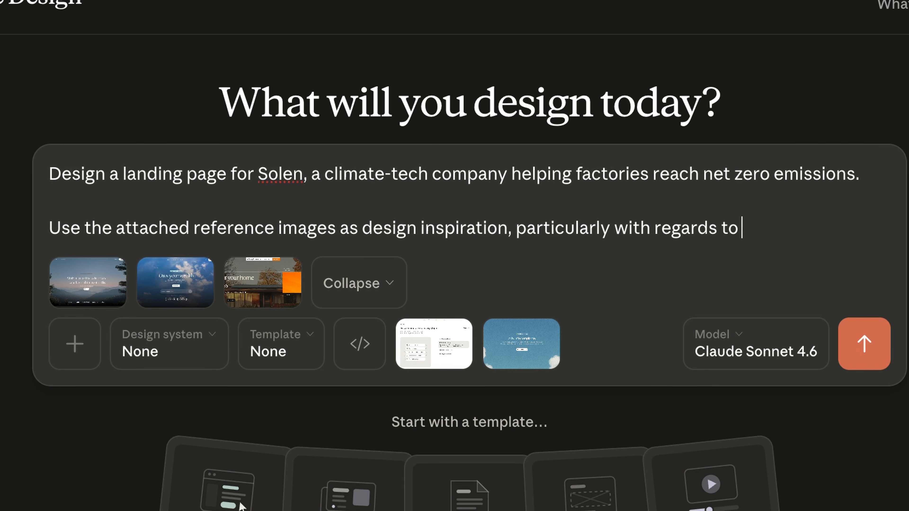
type("ettes, typography, and layouts.")
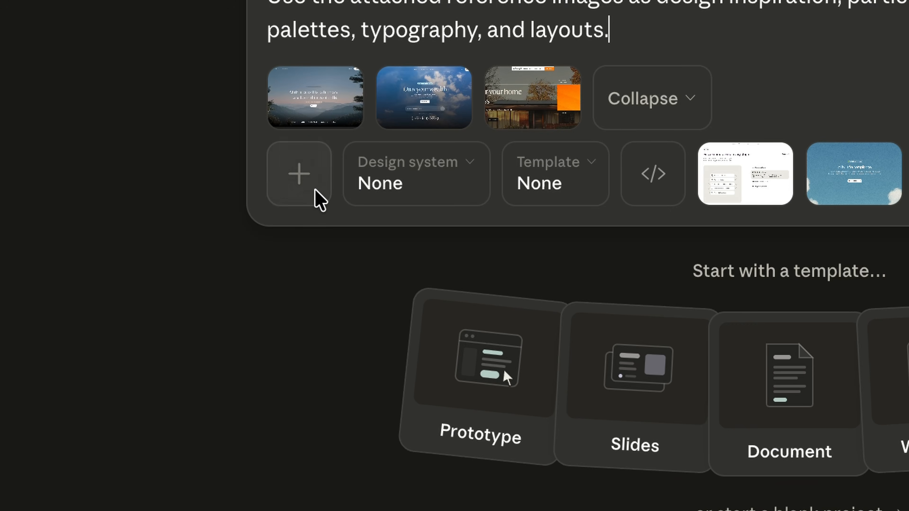
Step: Attach the Frontend design skill to the landing page prompt and submit it
left_click(315, 191)
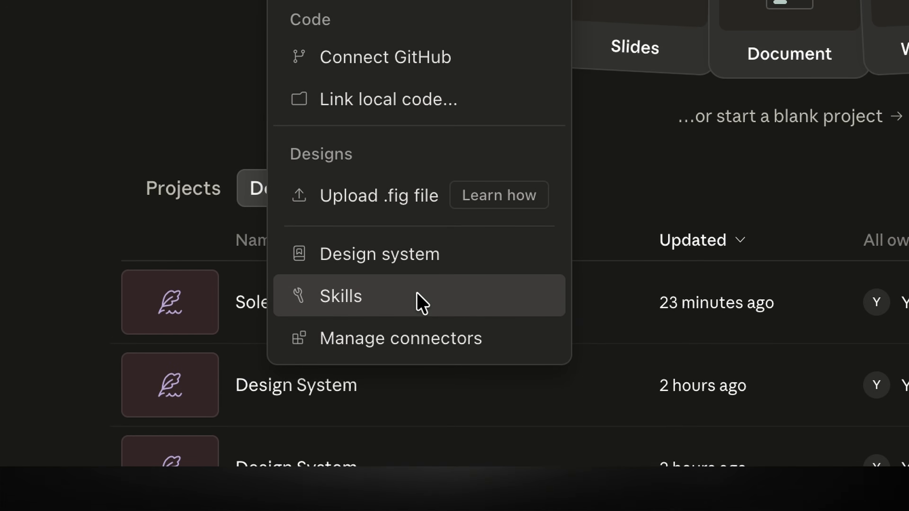
left_click(423, 303)
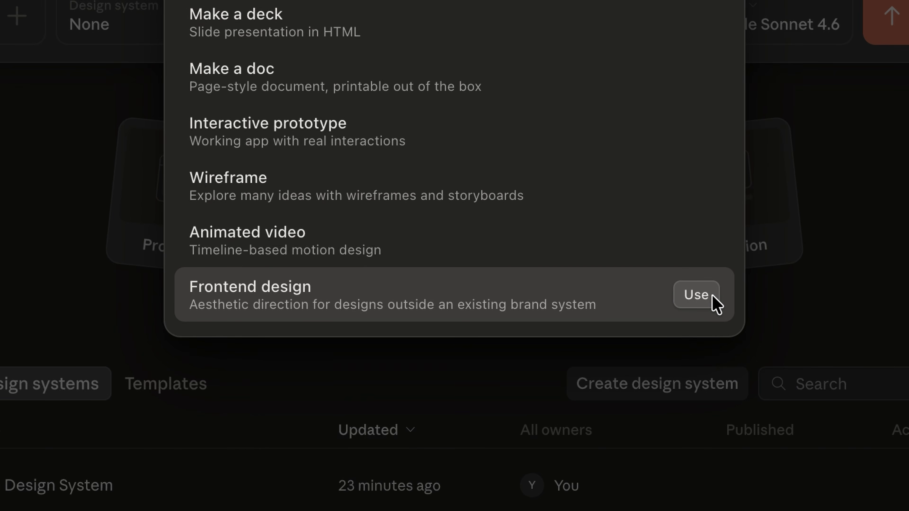
left_click(712, 297)
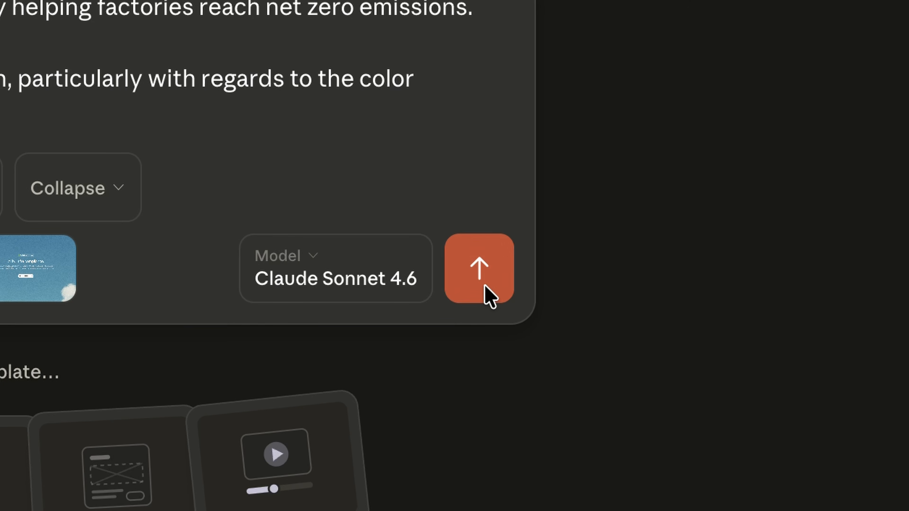
left_click(617, 239)
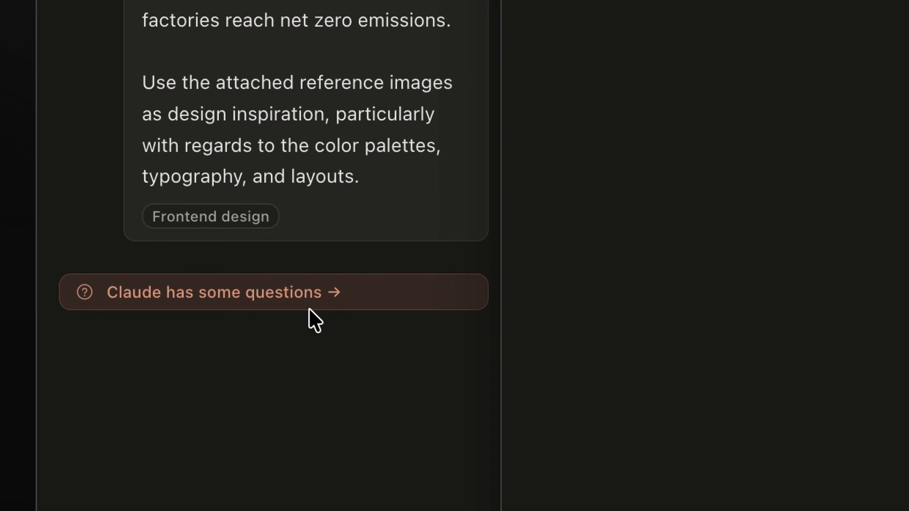
Step: Open Claude's questions about the landing page and answer the palette direction with "Explore a few options"
left_click(299, 308)
left_click_drag(233, 96, 541, 96)
left_click(728, 104)
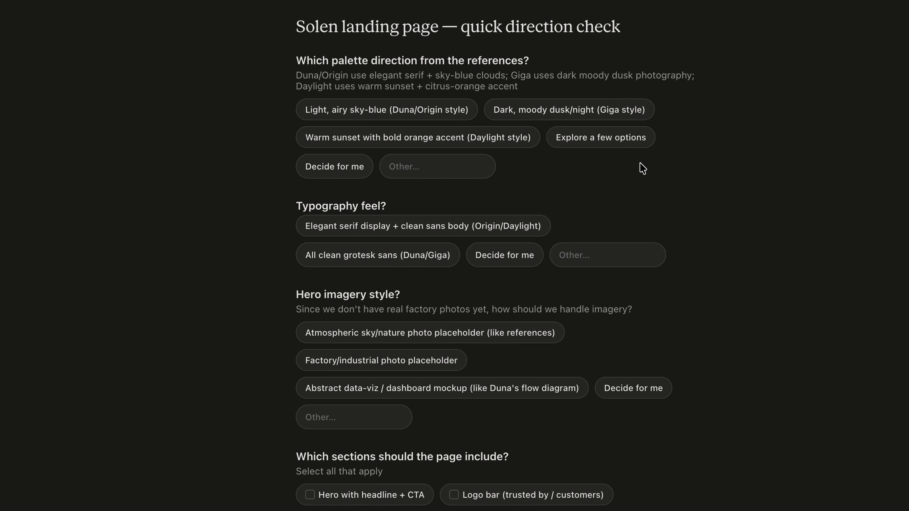
left_click(598, 144)
scroll(615, 175, "down", 2)
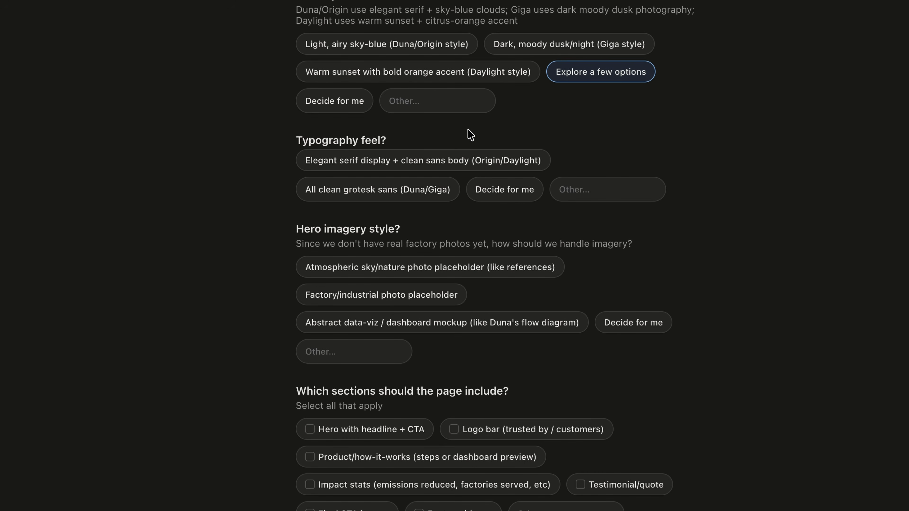
Step: Answer the remaining questions with elegant serif plus clean sans type, atmospheric sky/nature imagery, all listed sections, an optimistic & mission-driven tone and 3 options
left_click(489, 164)
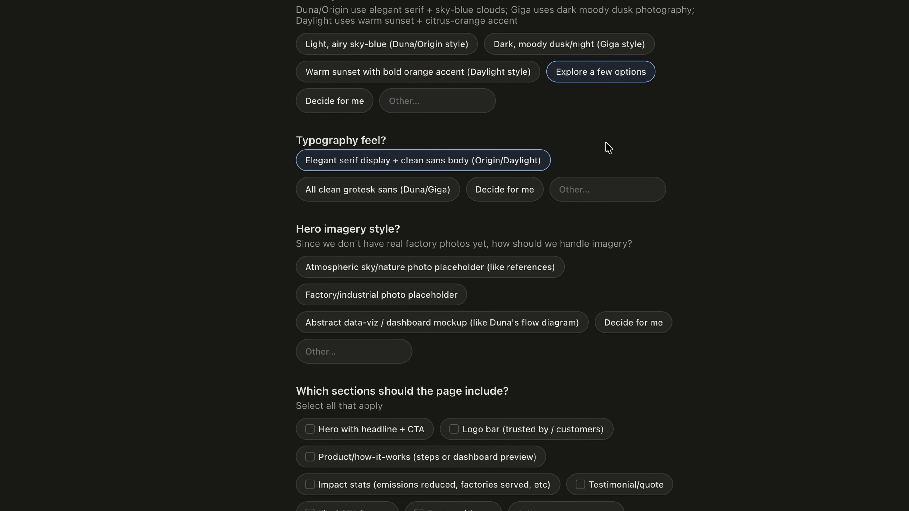
scroll(608, 147, "down", 4)
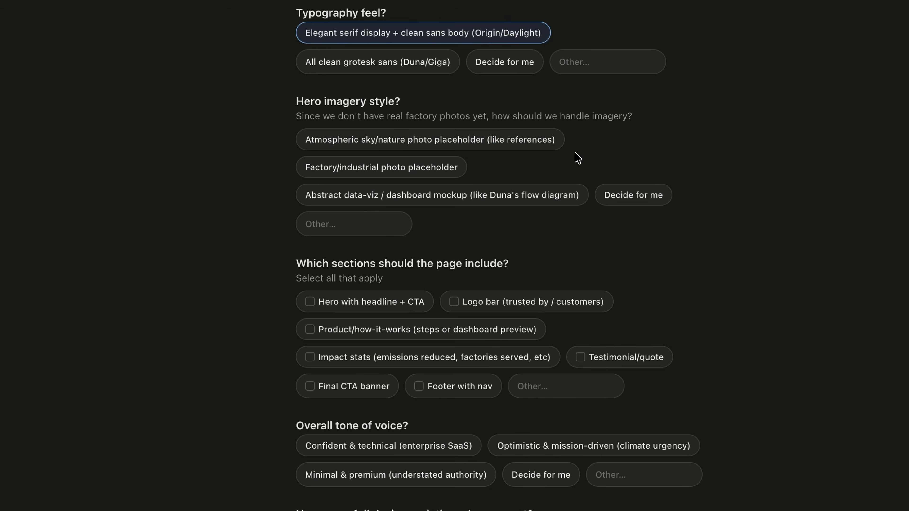
left_click(482, 146)
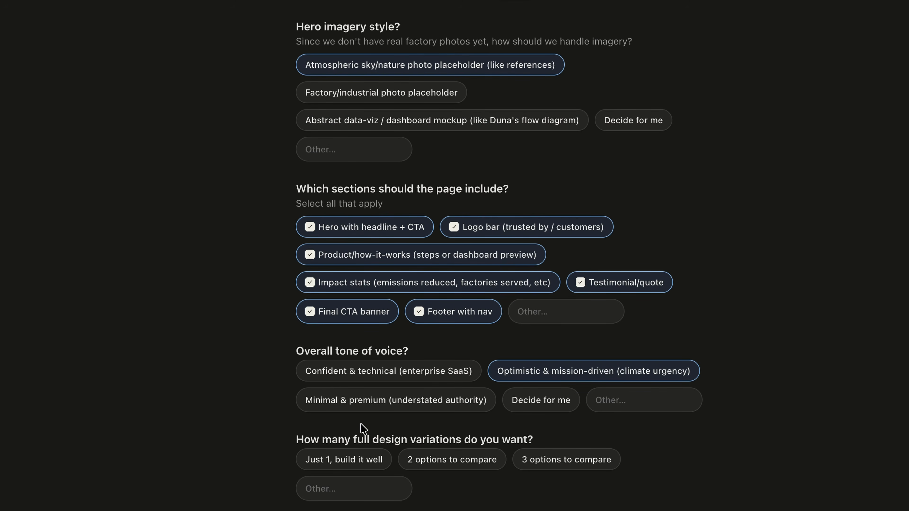
left_click_drag(298, 439, 534, 442)
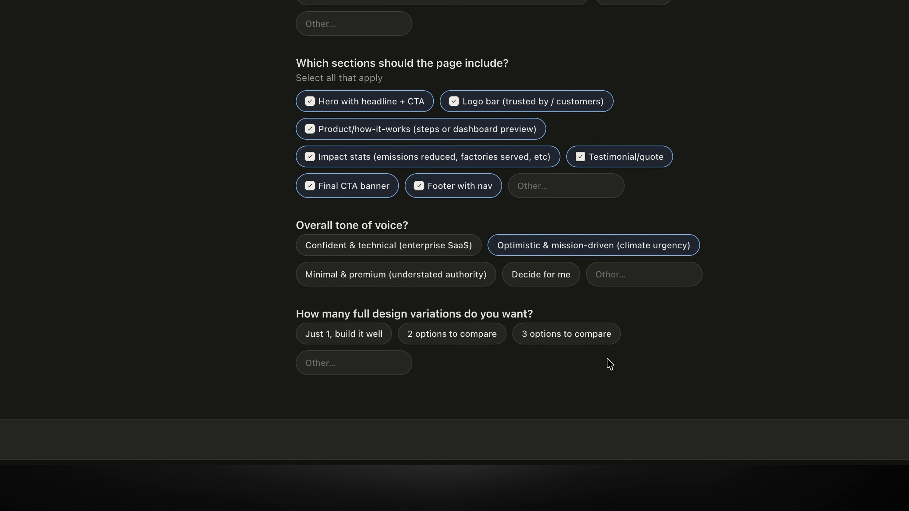
left_click(575, 343)
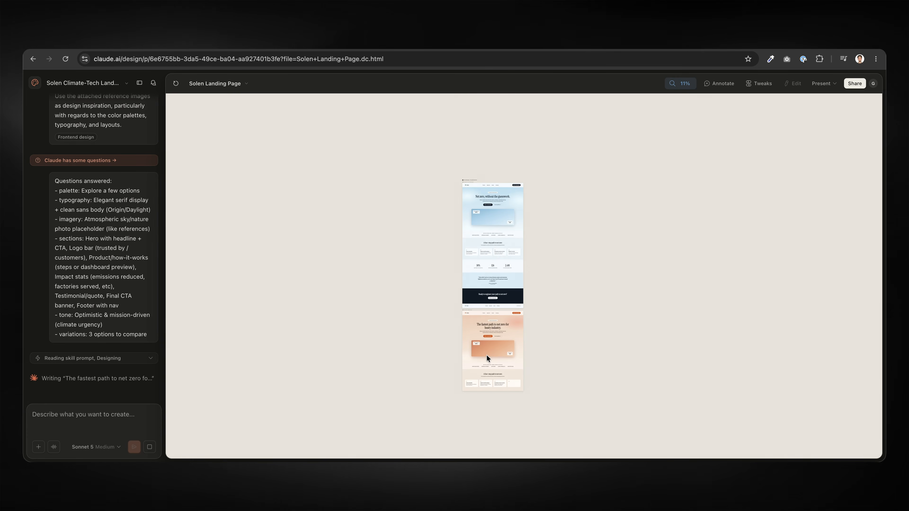
Step: Look over the light blue, warm orange and dark landing page variations as they are generated on the canvas
scroll(490, 354, "up", 5)
scroll(490, 354, "down", 3)
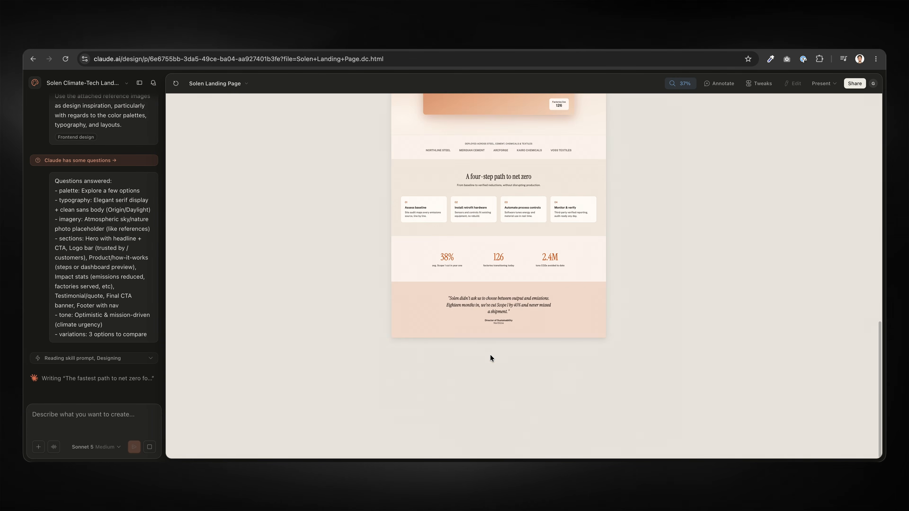
scroll(530, 340, "down", 2)
scroll(517, 294, "down", 4)
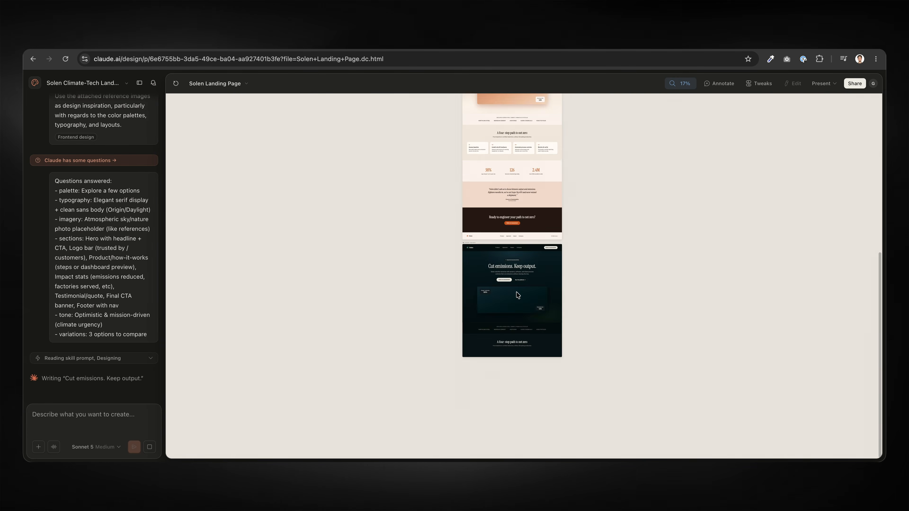
Step: Look over the finished sky-blue, warm sunset and dark landing page variations on the canvas
scroll(517, 295, "up", 5)
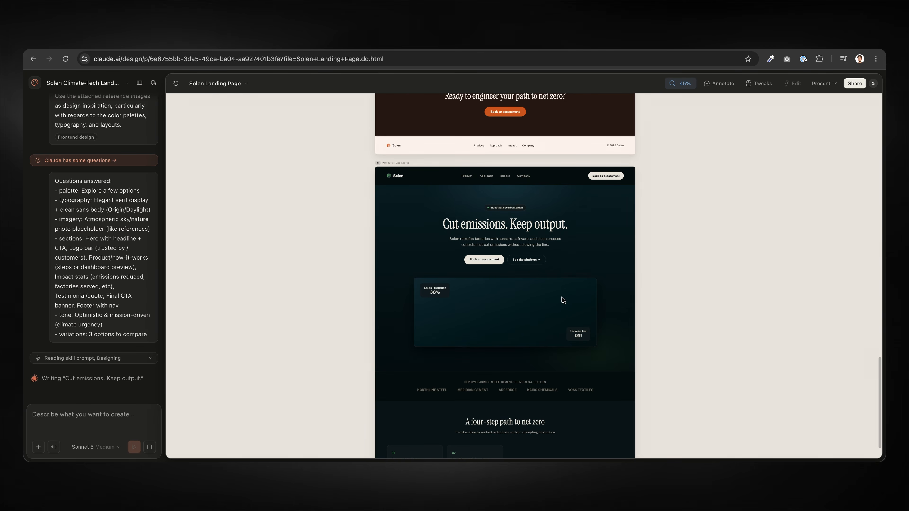
scroll(562, 300, "down", 2)
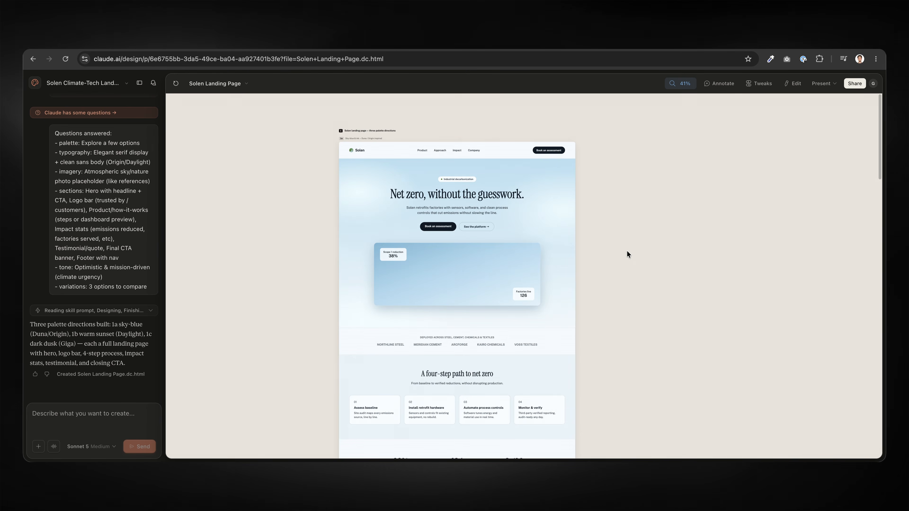
scroll(629, 196, "down", 15)
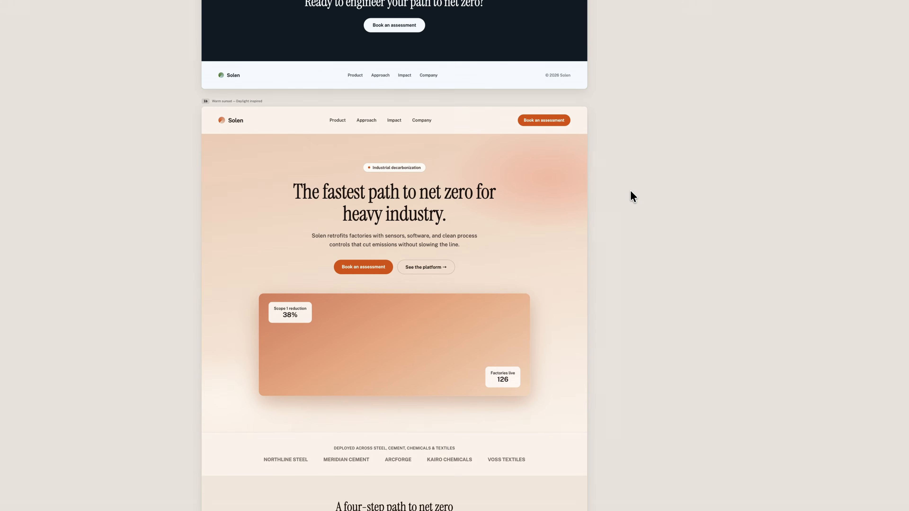
scroll(632, 196, "down", 15)
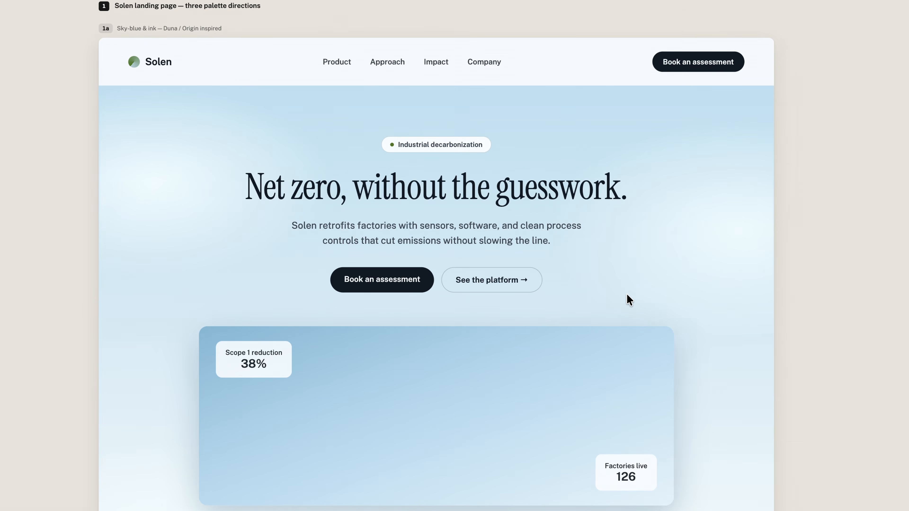
Step: Edit the sky-blue variation and replace the hero background layer's gradient with an uploaded factory landscape image
left_click_drag(715, 101, 648, 52)
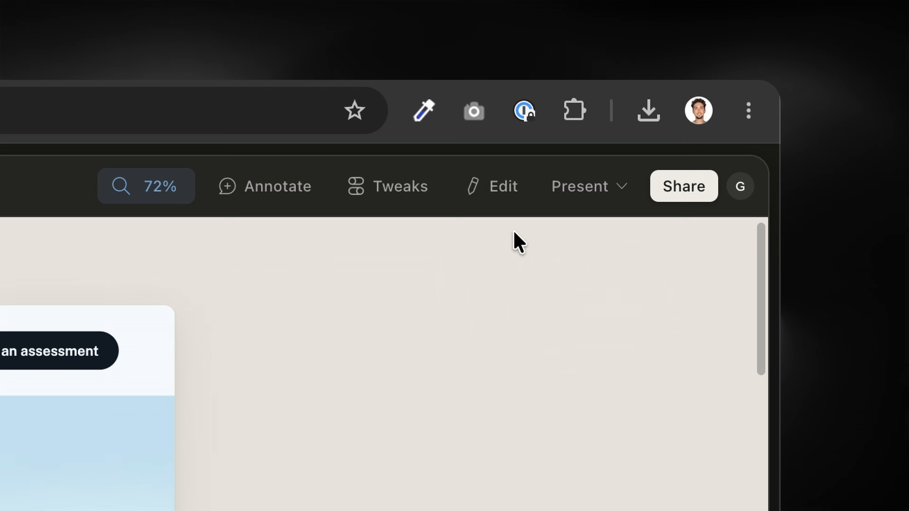
left_click(521, 195)
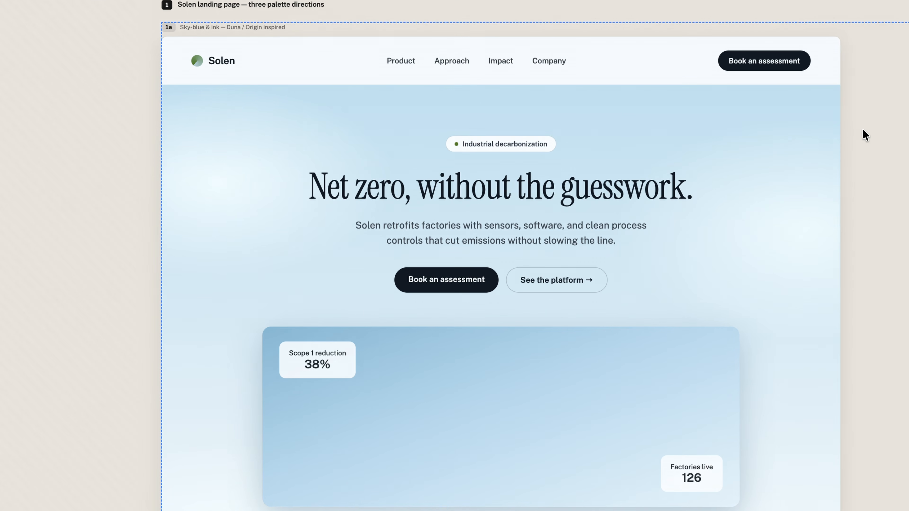
left_click(807, 116)
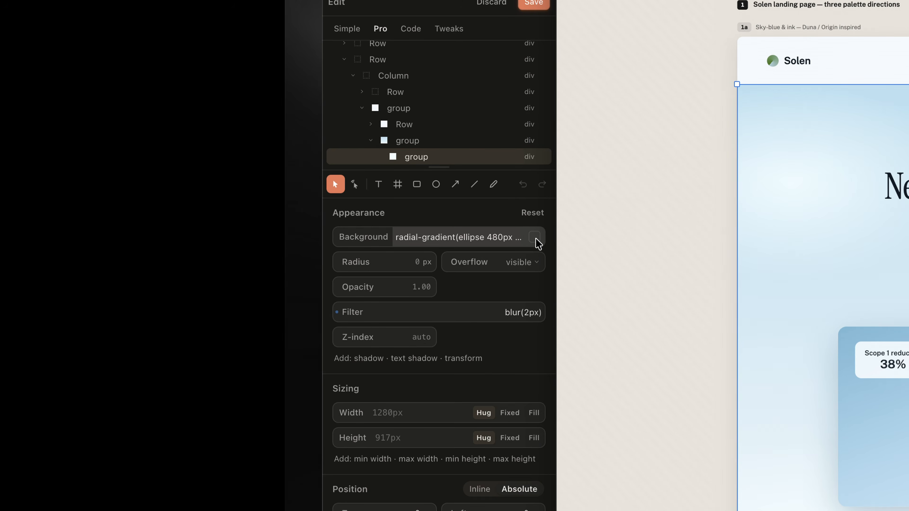
left_click(535, 239)
left_click(573, 273)
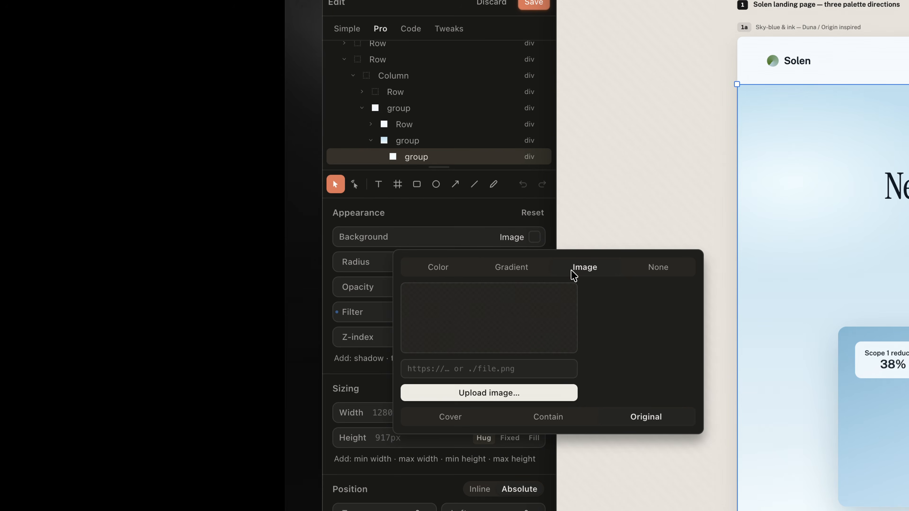
left_click(502, 394)
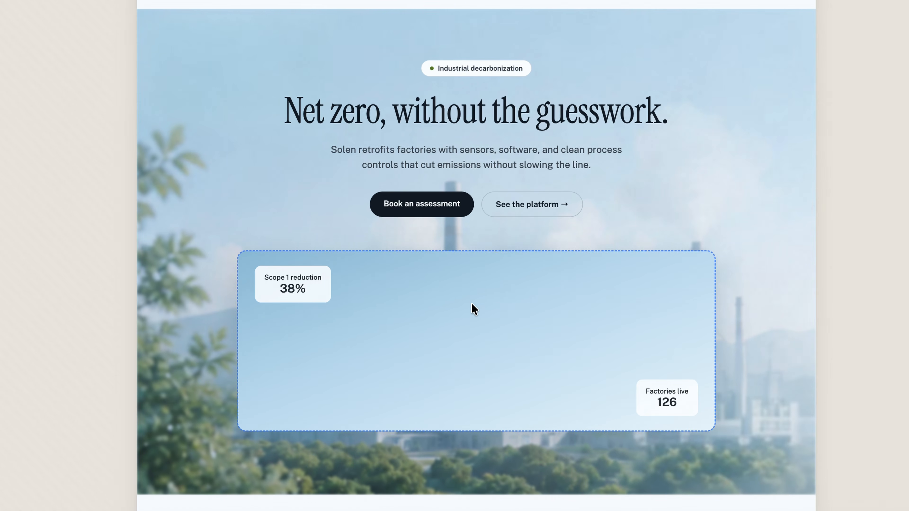
Step: Delete the preview card with the stat badges from the hero and enlarge the hero section using a fixed height
left_click(493, 310)
key("Delete")
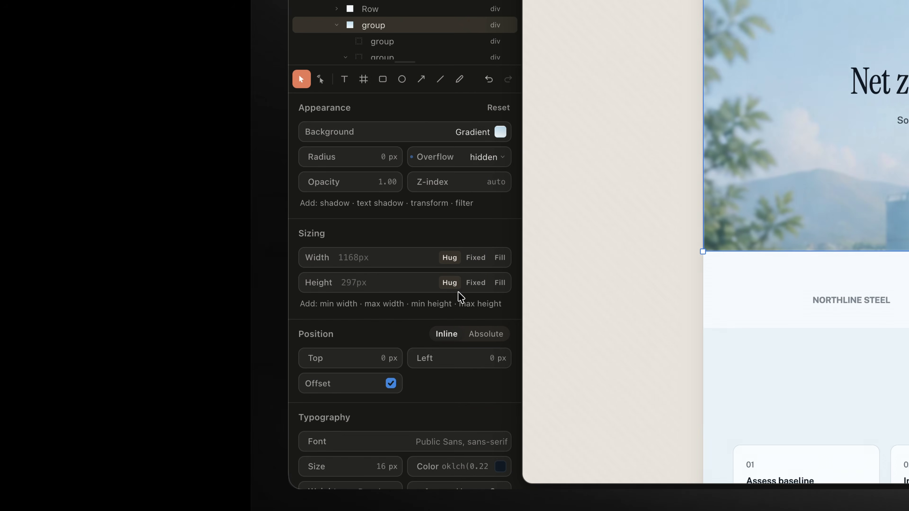
left_click(474, 284)
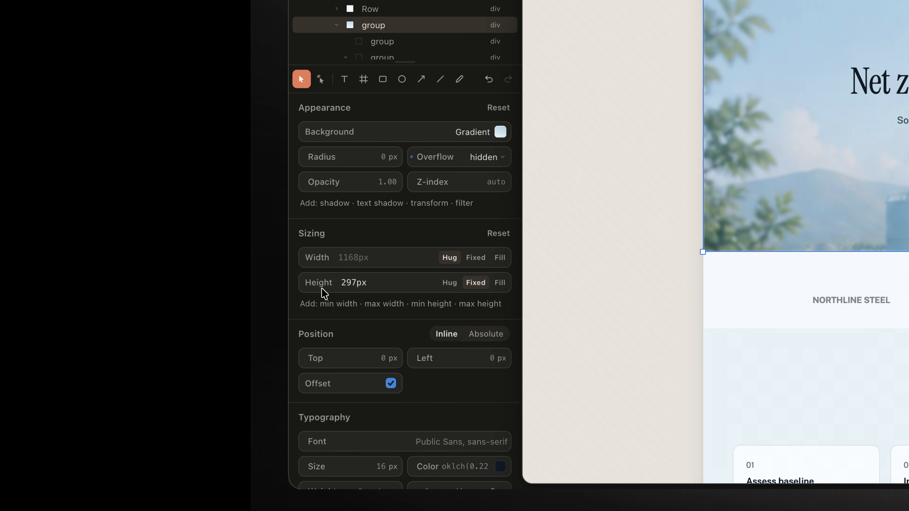
left_click_drag(322, 289, 454, 284)
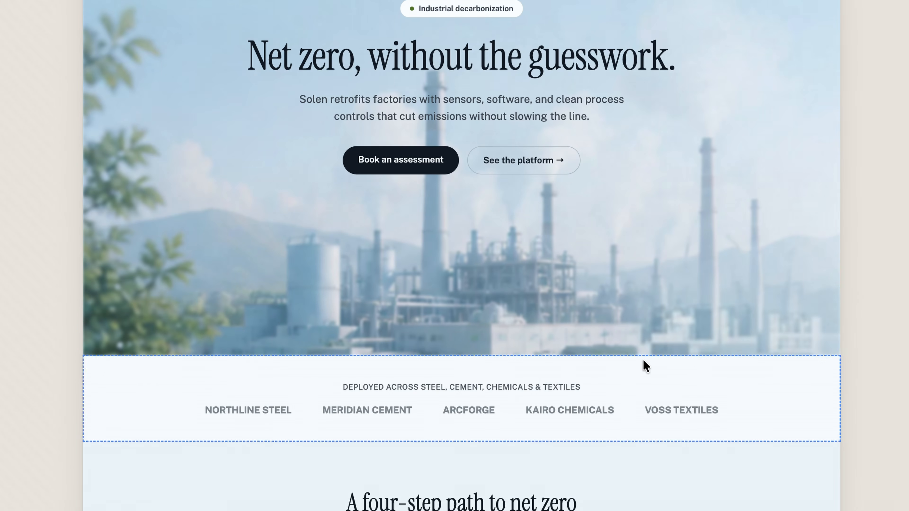
Step: Place the customer logo bar over the lower hero image with white text and a #173140 background at 20% opacity
left_click(583, 392)
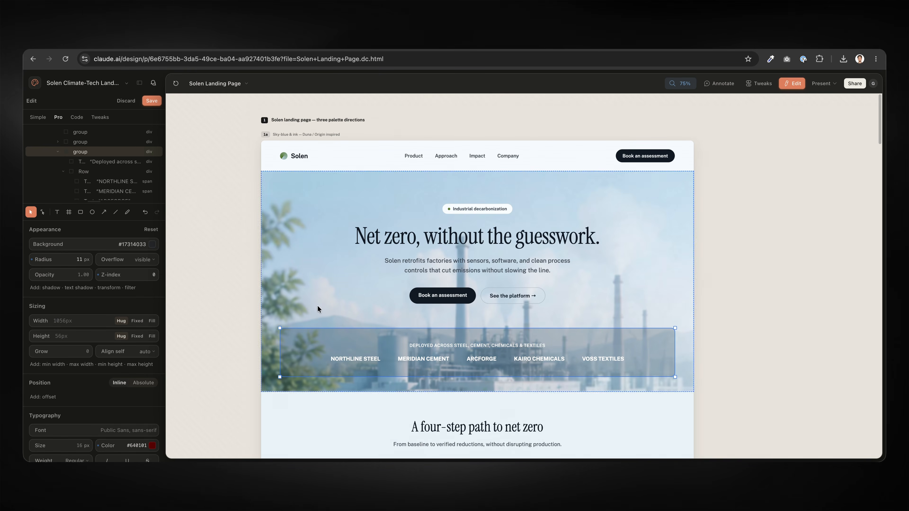
left_click(150, 244)
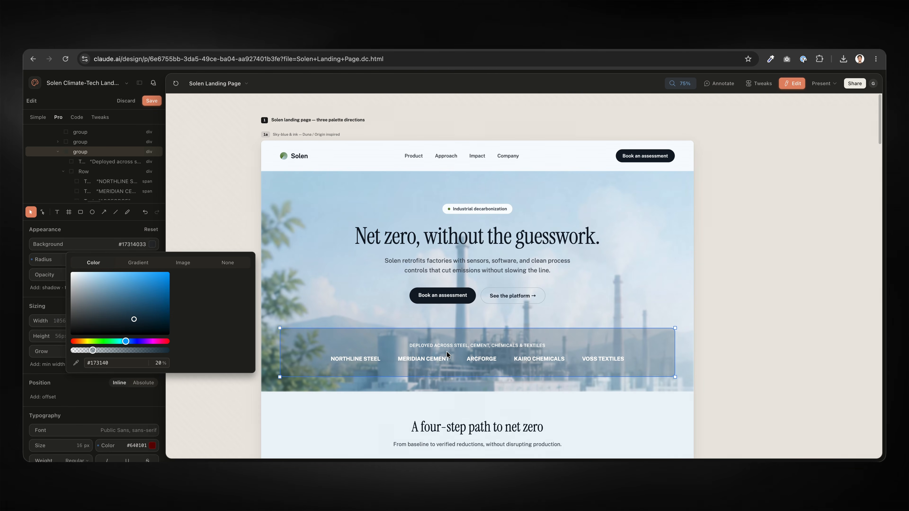
left_click(292, 178)
scroll(291, 178, "down", 1)
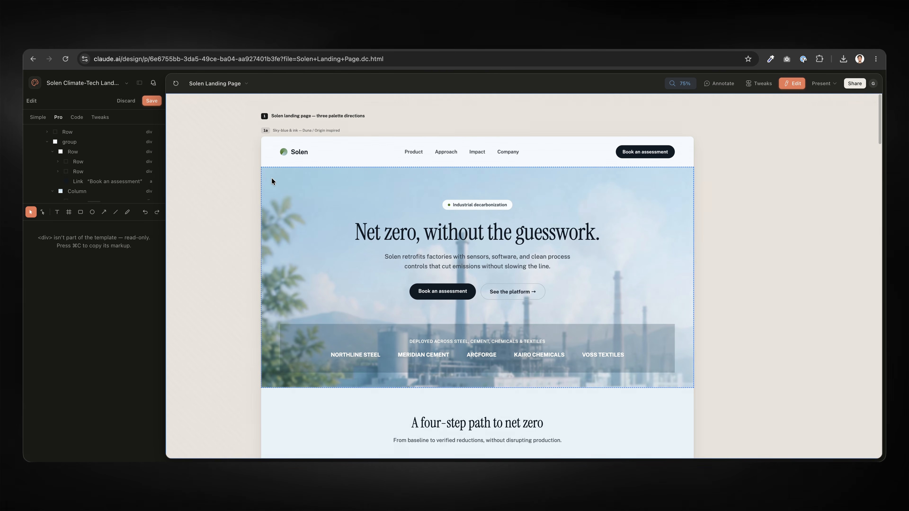
Step: Recolor the navigation bar's background to #BBD7E9 by sampling the sky of the hero image
left_click(364, 151)
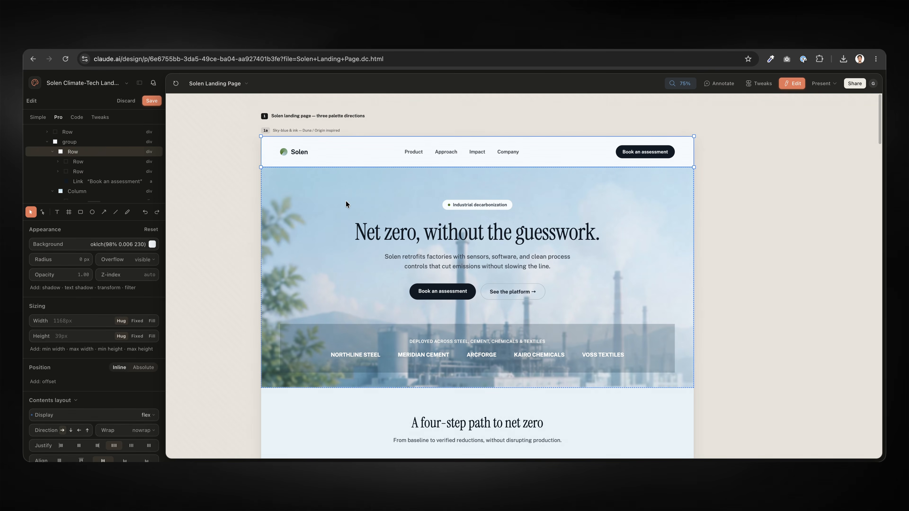
left_click(152, 244)
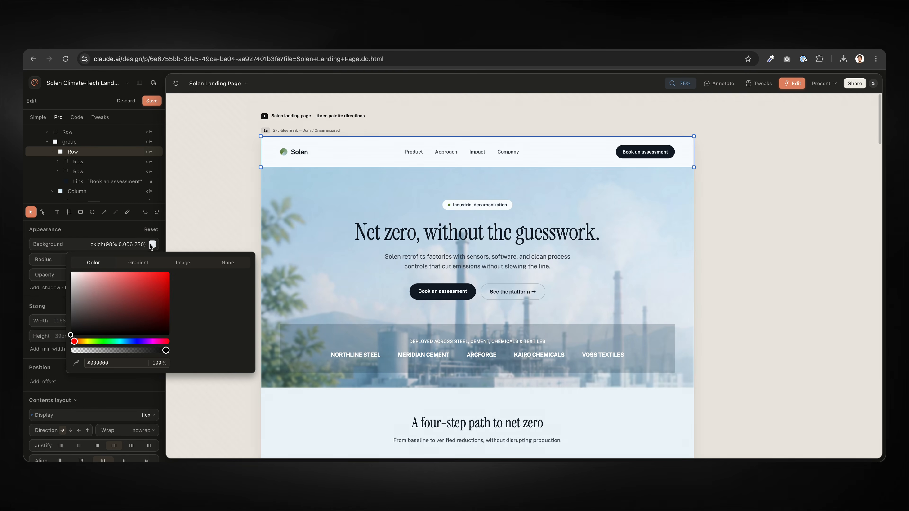
left_click(76, 362)
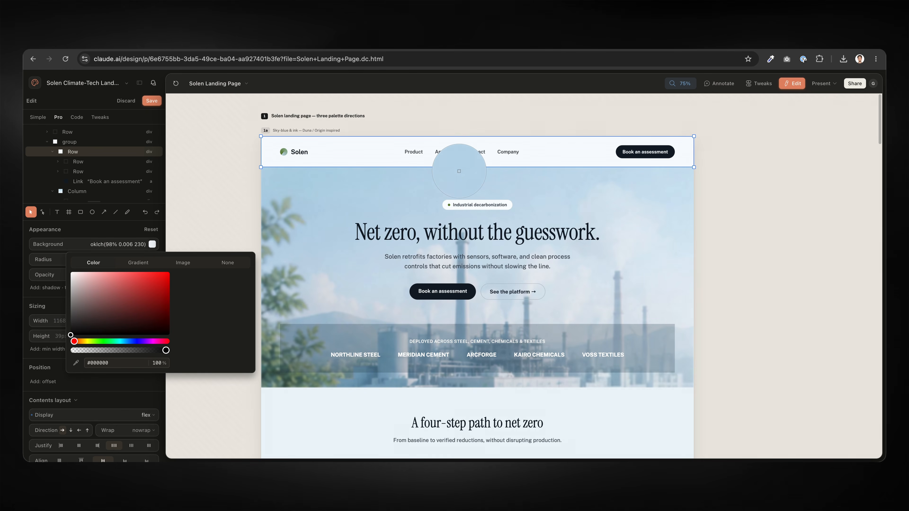
left_click(460, 171)
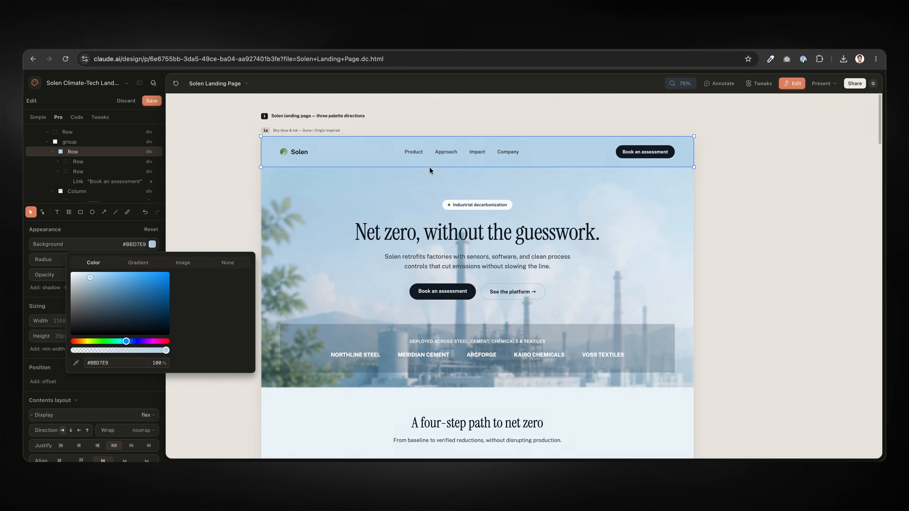
left_click(758, 97)
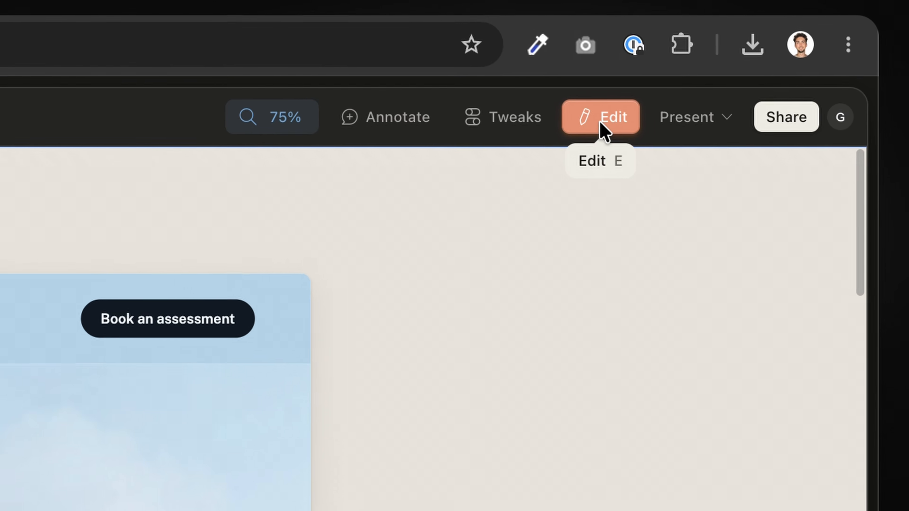
Step: Add a tweak described as "Changing the typography system from the current one to a 100% sans serif one"
left_click(501, 132)
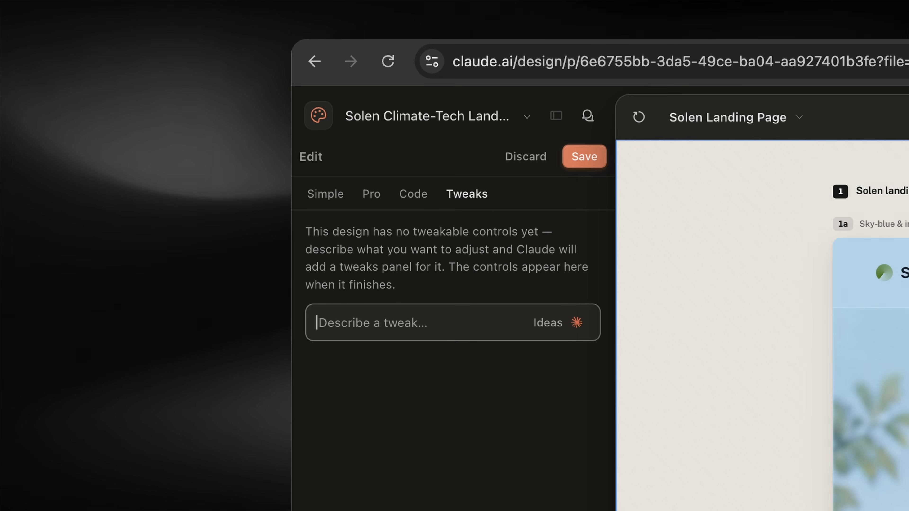
type("C")
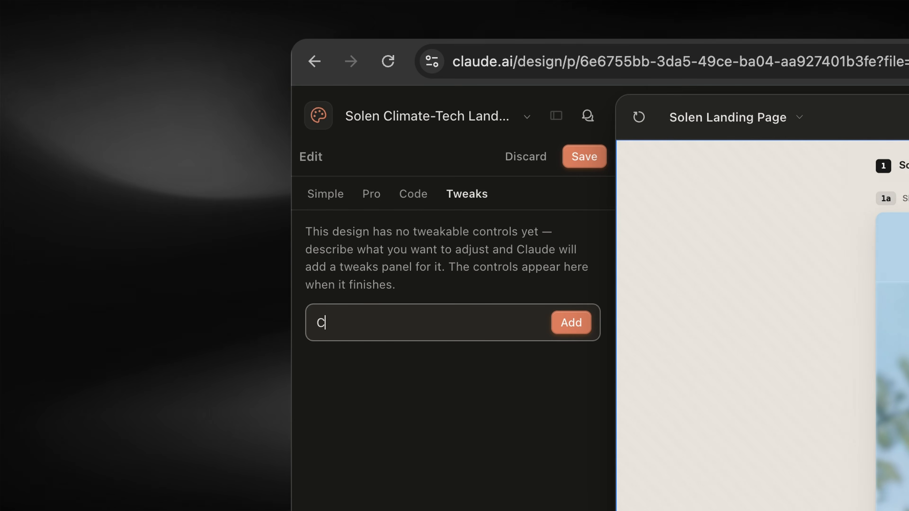
type("hanging the typography")
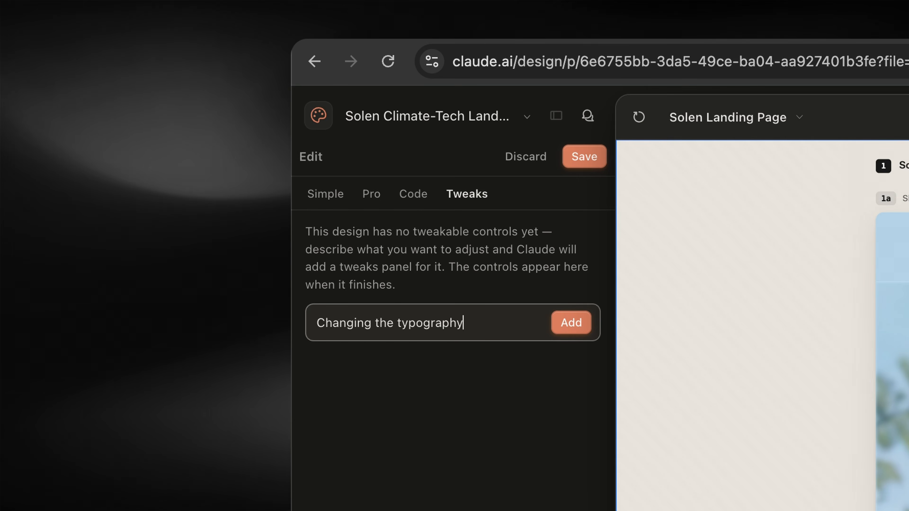
type(" system from the current one to a 100%")
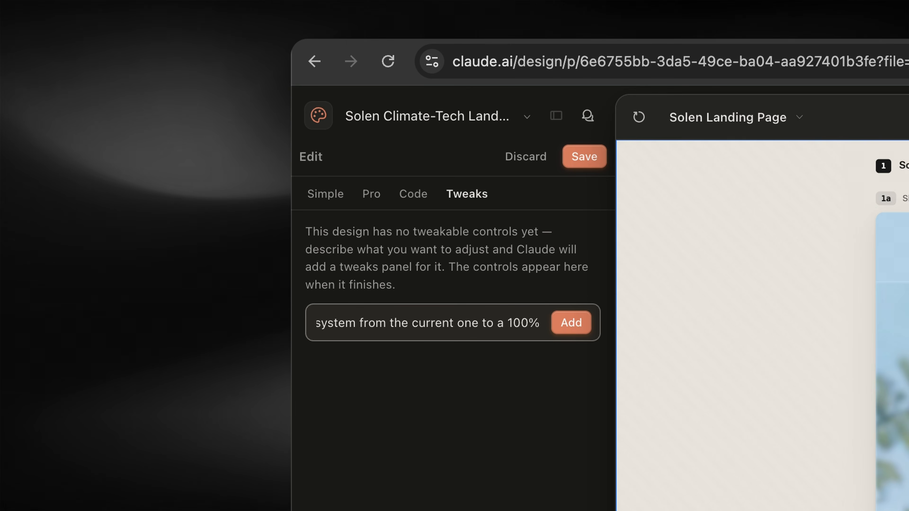
type(" sans serif one")
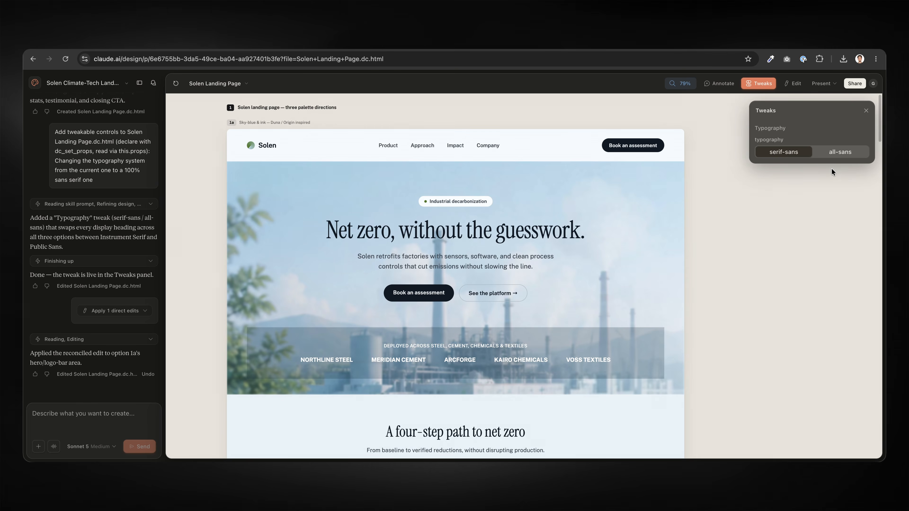
Step: Switch the typography tweak to all-sans and review the sky-blue page's headings, stats and testimonial
left_click(826, 153)
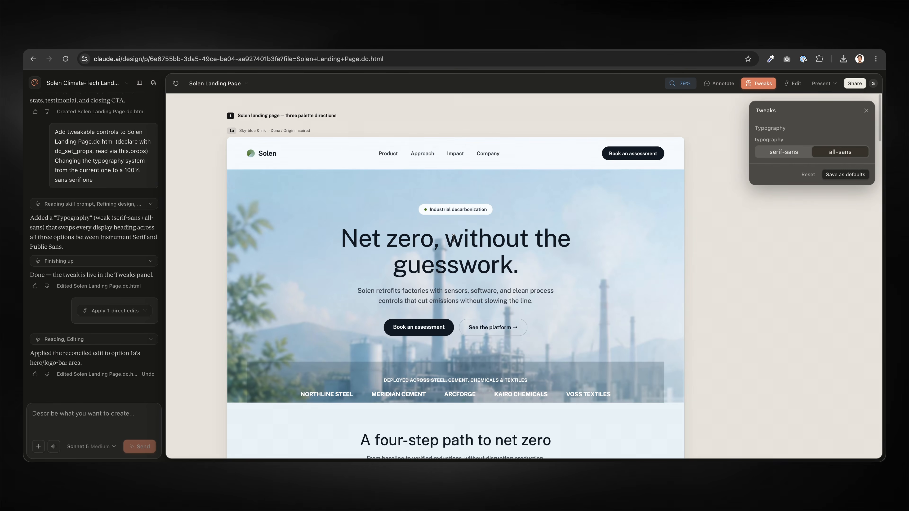
scroll(491, 243, "down", 9)
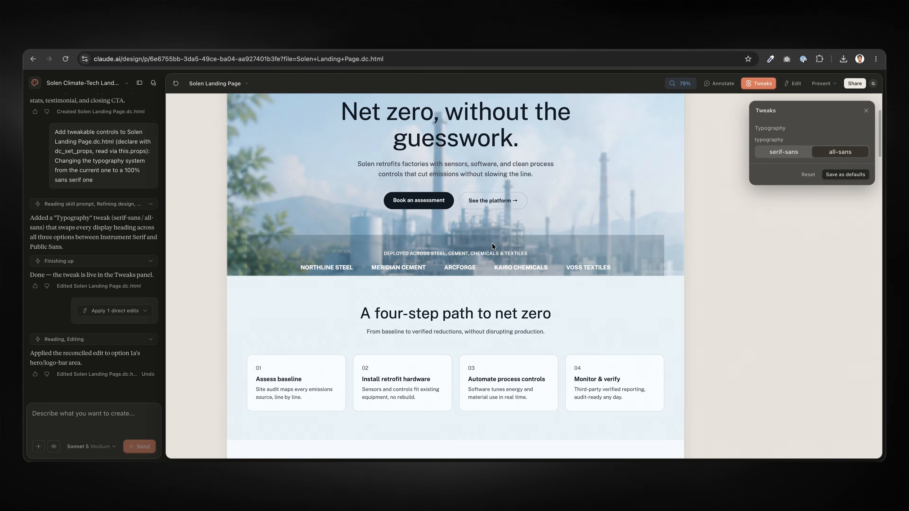
scroll(502, 245, "down", 3)
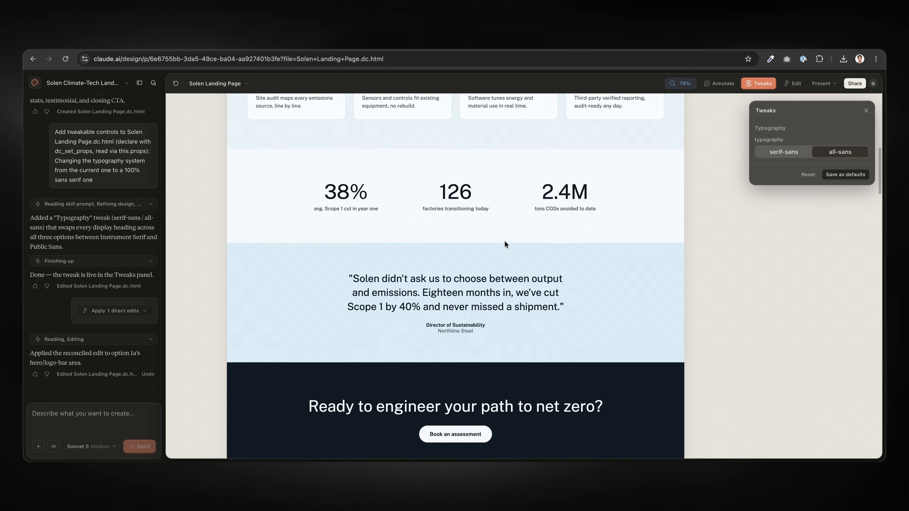
scroll(512, 243, "up", 5)
scroll(511, 240, "up", 6)
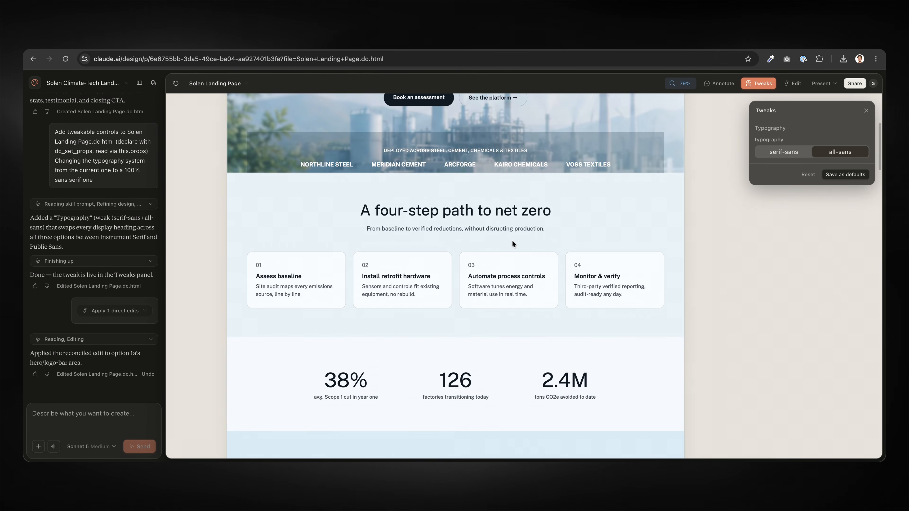
scroll(512, 241, "up", 2)
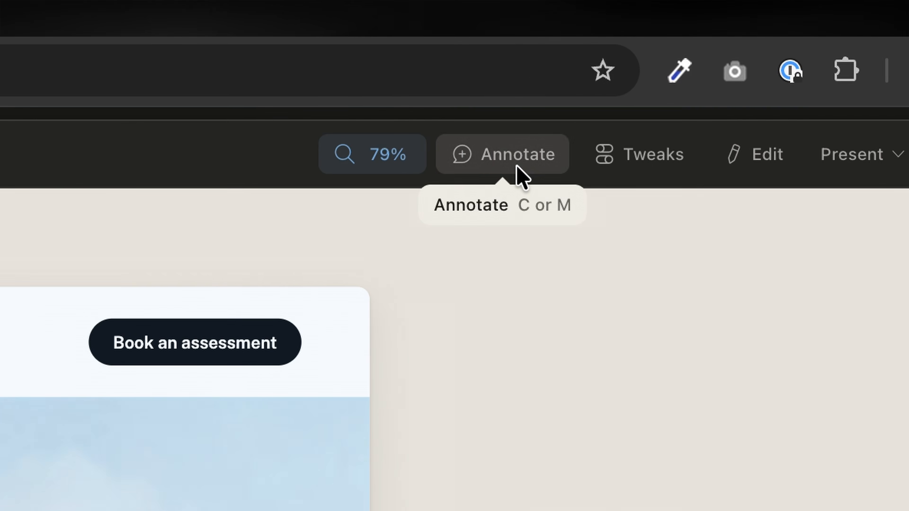
Step: Draft an annotation on the stats section reading "Make this section stand out more - these are important stats and they need to gran the visitor's eye", and discard it
left_click(722, 86)
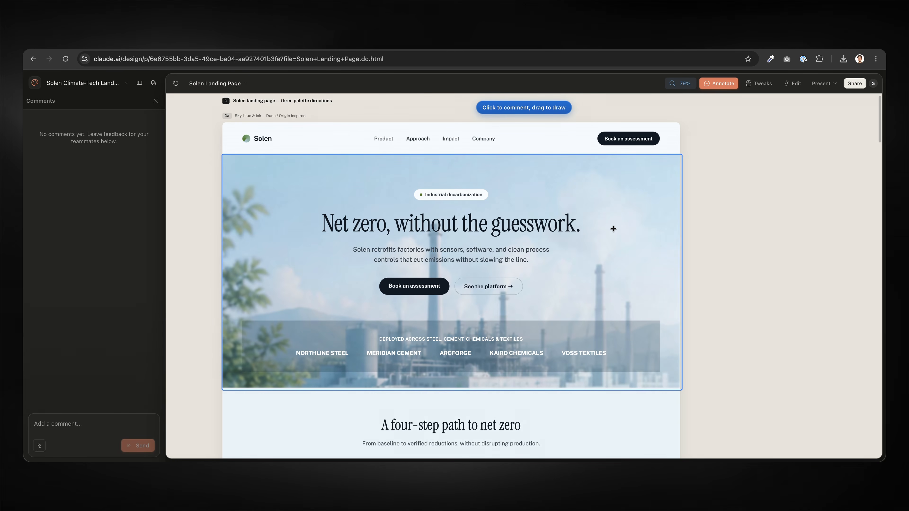
scroll(613, 228, "down", 1)
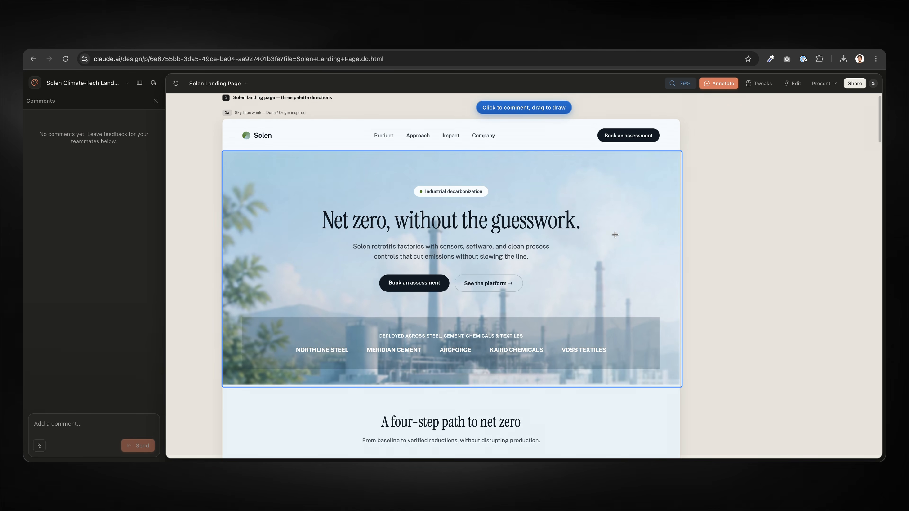
scroll(615, 235, "down", 10)
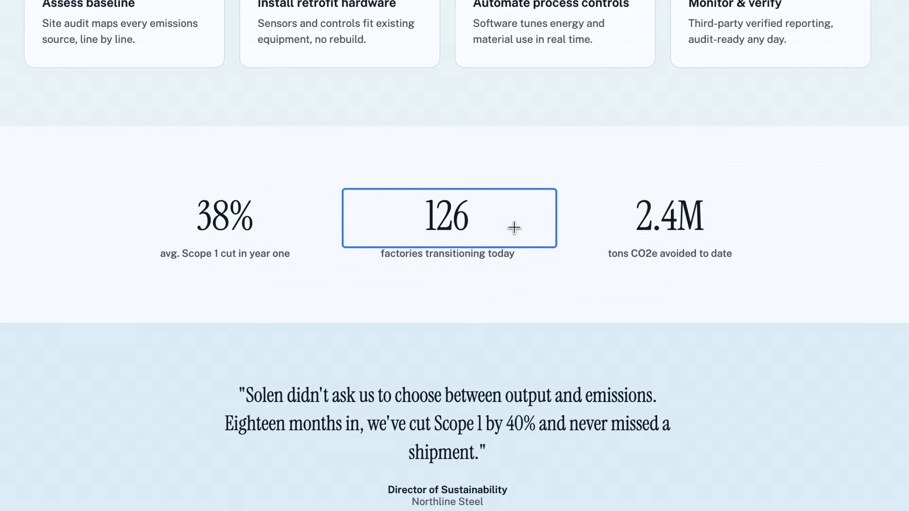
left_click(395, 180)
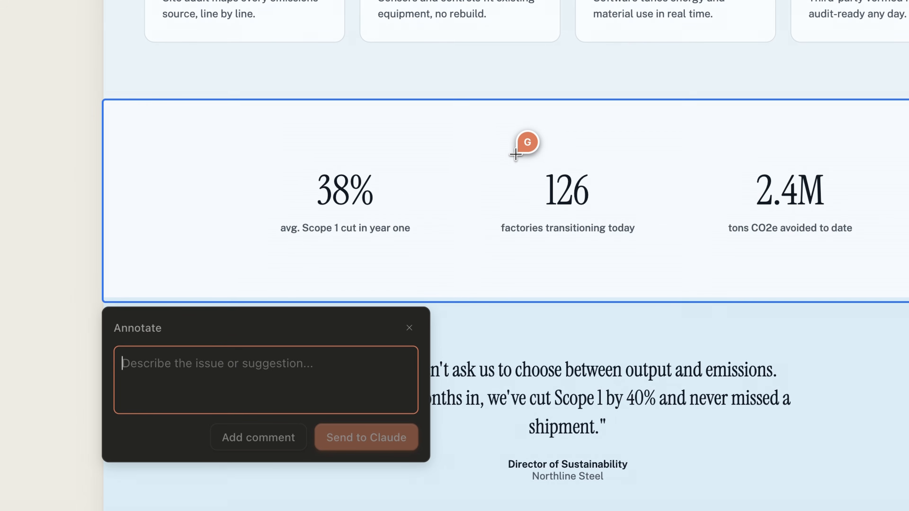
type("Make this section stand out more - these are important stats and they need to ")
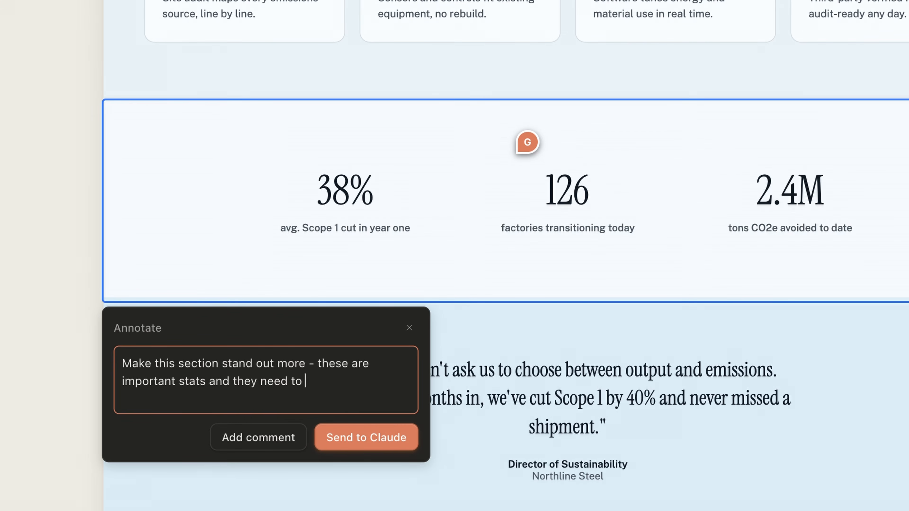
type("gran the visitor's eye")
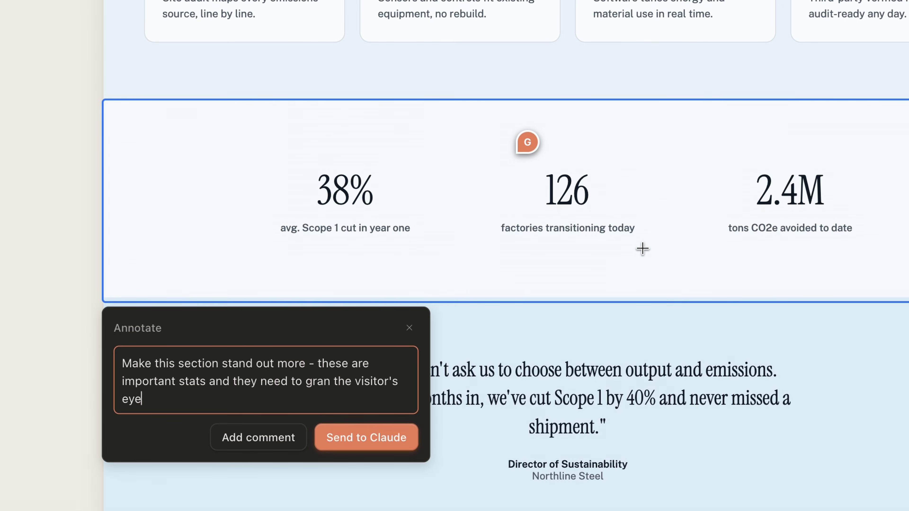
key("super+a")
key("BackSpace")
left_click(413, 330)
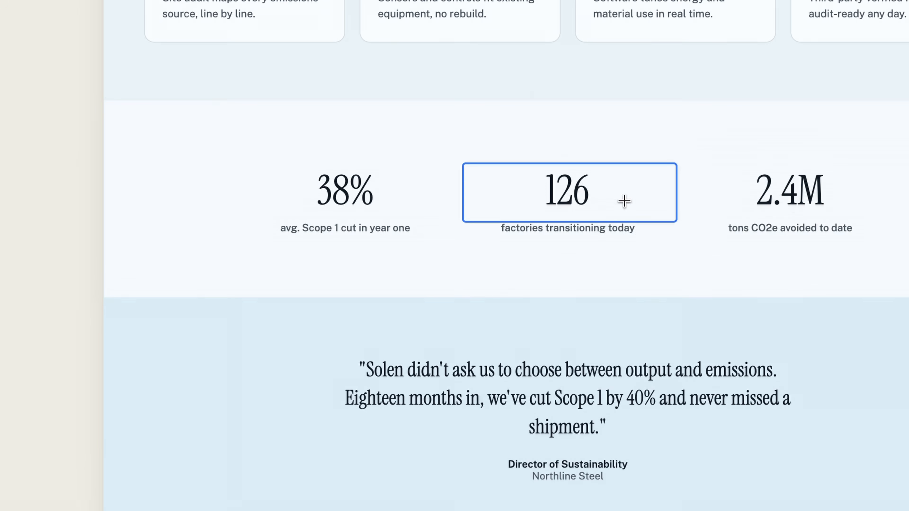
Step: Circle the three stats freehand with the note "Make this section stand out more - these are important stats and they need to gran the visitor's eye"
mouse_move(394, 141)
left_mouse_down()
mouse_move(375, 136)
mouse_move(453, 128)
mouse_move(276, 104)
left_mouse_up()
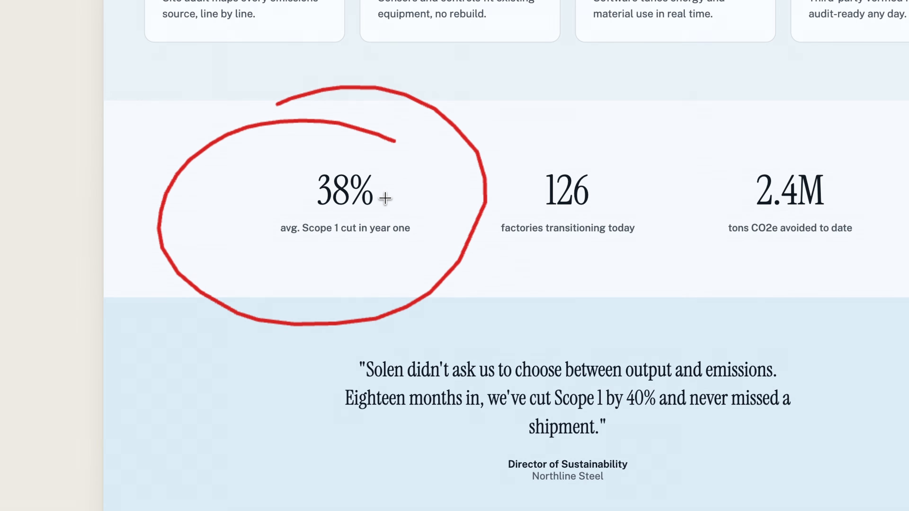
type("are important stats and they need to gran the visitor's eye")
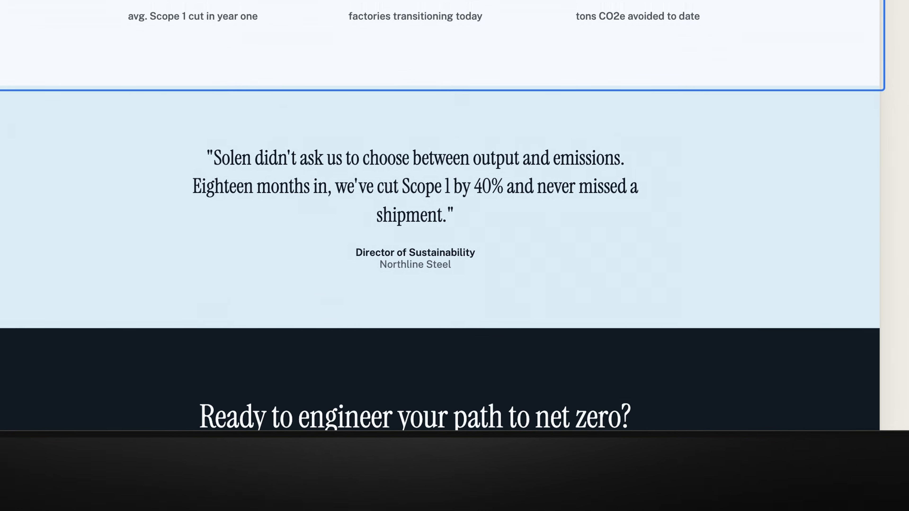
scroll(481, 98, "up", 4)
mouse_move(495, 131)
left_mouse_down()
mouse_move(102, 243)
mouse_move(812, 187)
mouse_move(175, 177)
left_mouse_up()
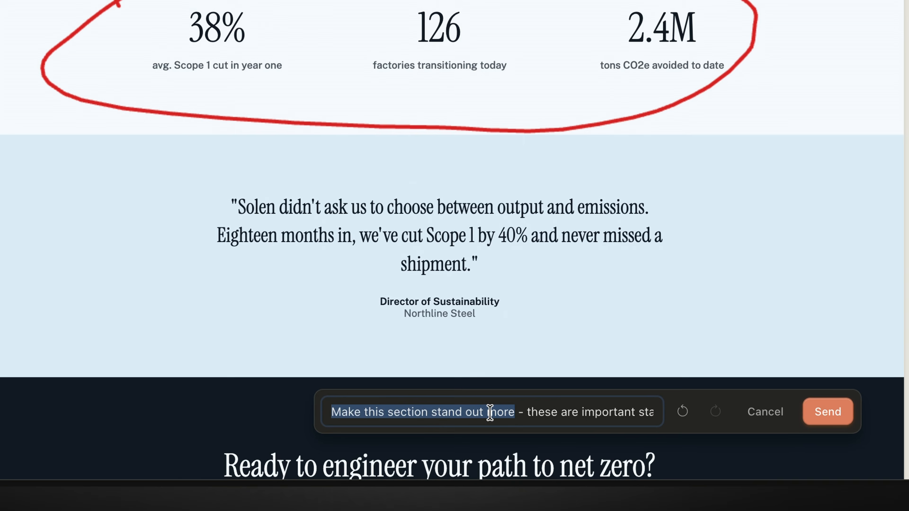
left_click(517, 406)
left_click_drag(565, 408, 658, 402)
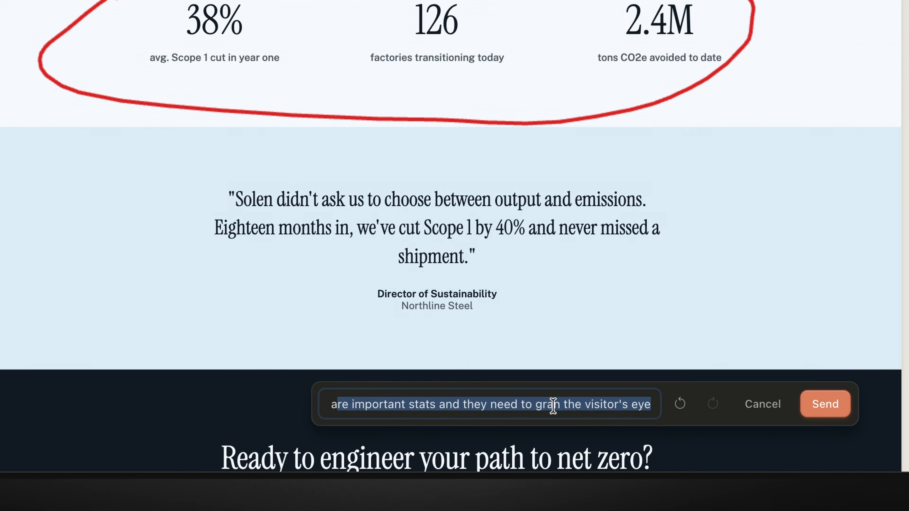
left_click(553, 406)
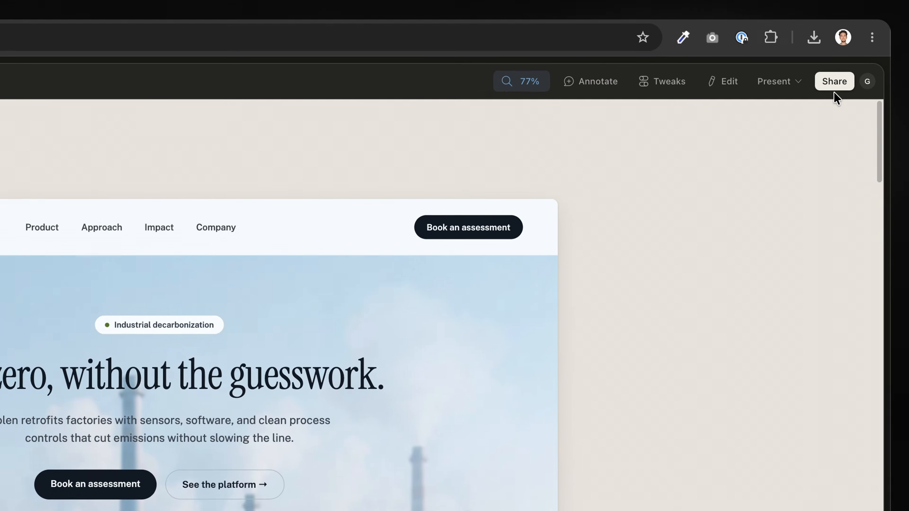
Step: Prepare the design's handoff to Claude Code, copying the local coding agent prompt and trying the option to download a zip instead
left_click(855, 83)
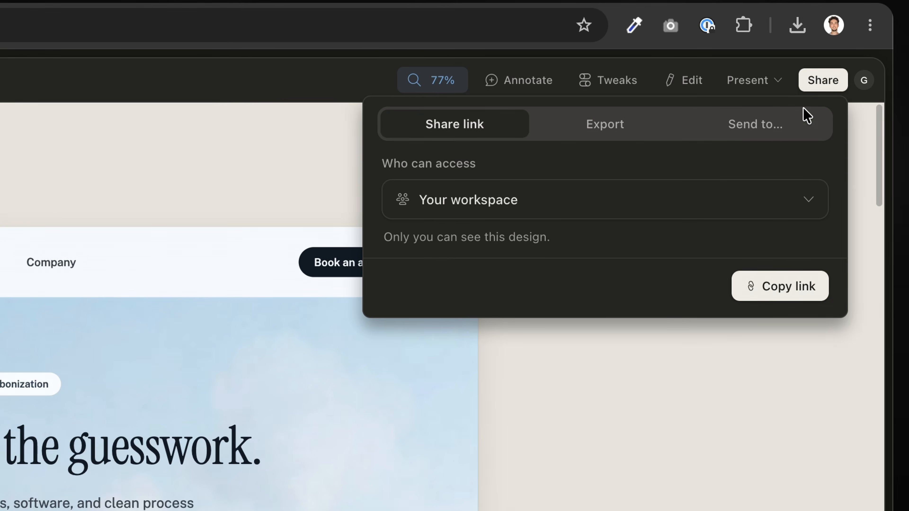
left_click(799, 123)
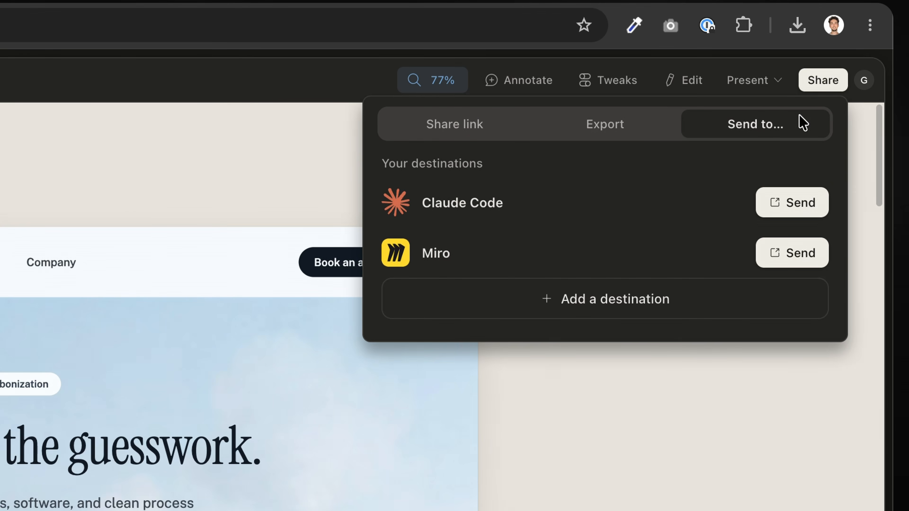
left_click(787, 205)
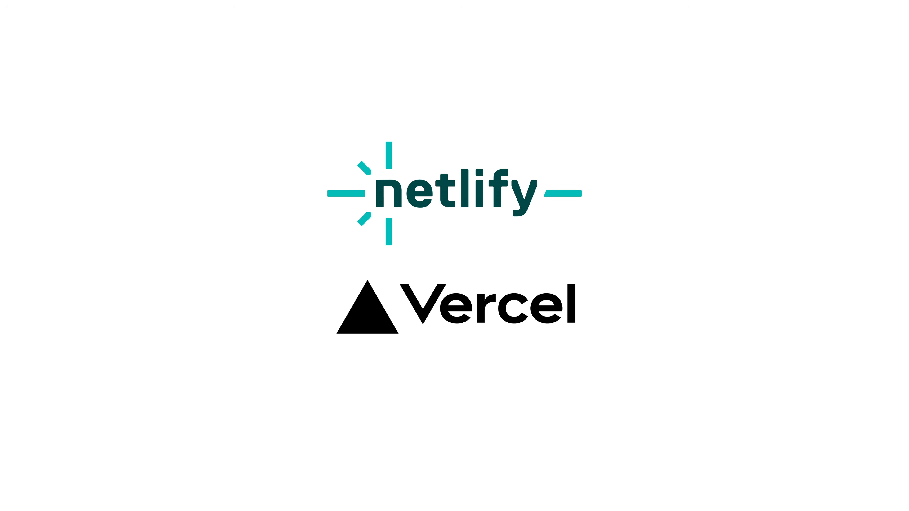
left_click_drag(675, 138, 703, 139)
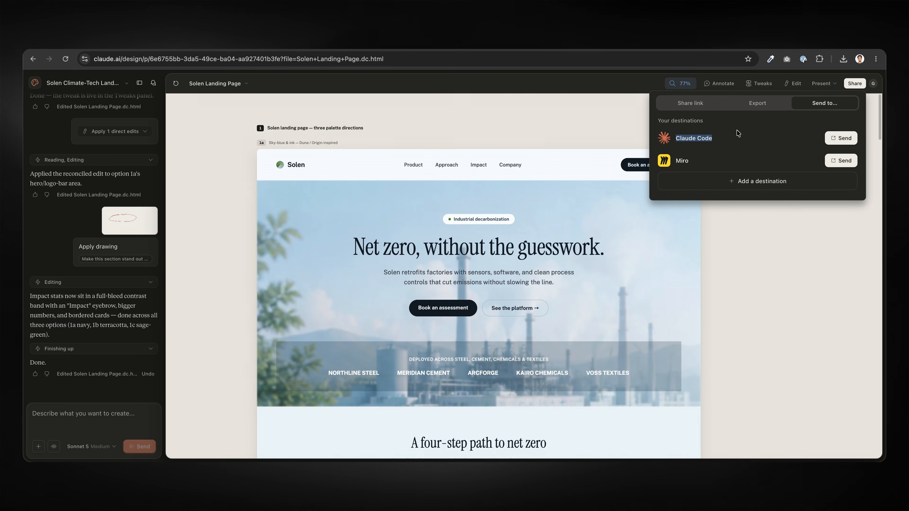
left_click(738, 133)
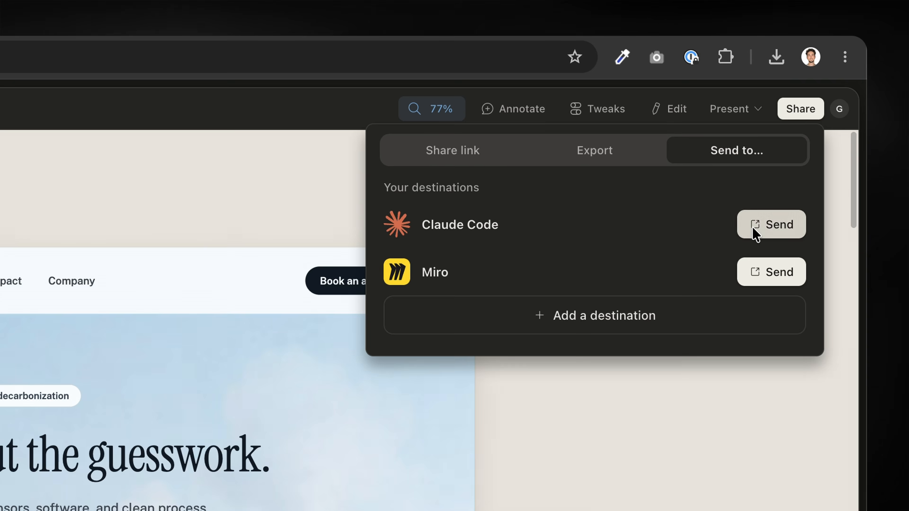
left_click(837, 138)
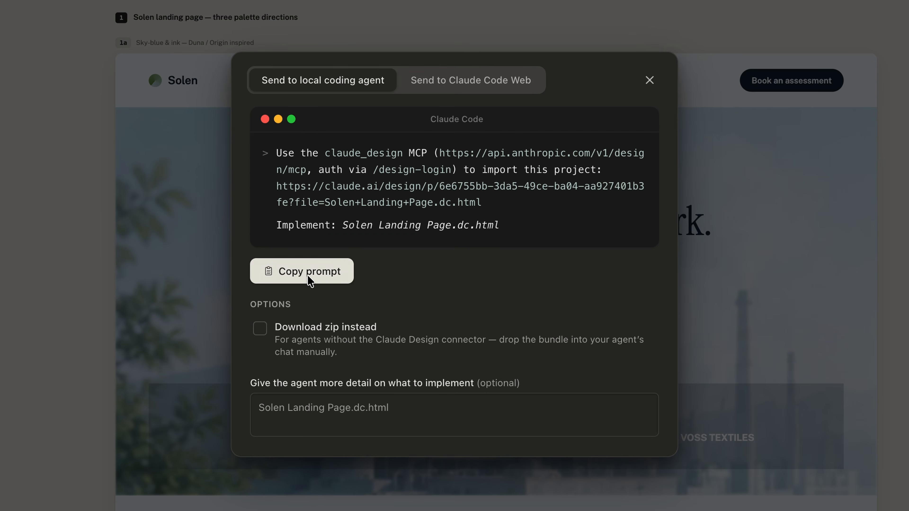
left_click(311, 269)
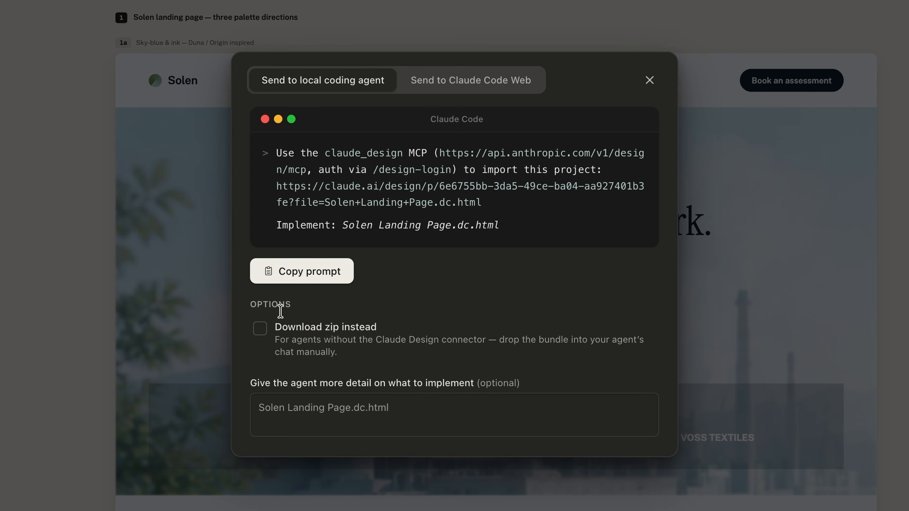
left_click(260, 328)
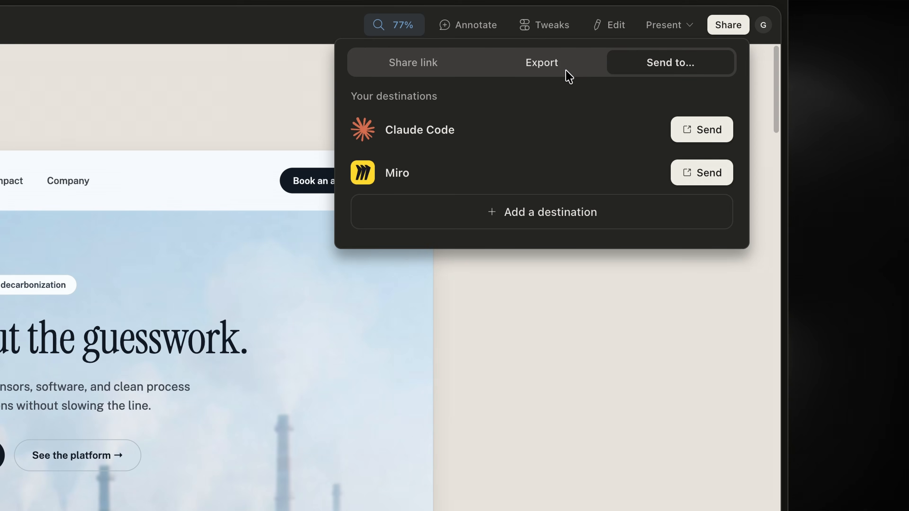
Step: Review the export formats by selecting Standalone HTML, PowerPoint and Video in turn, and return to the link sharing options
left_click(770, 109)
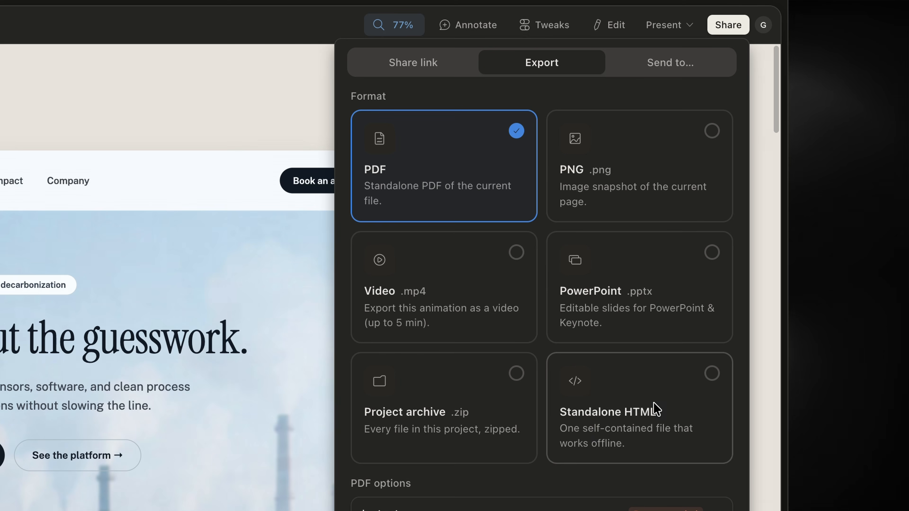
left_click(670, 405)
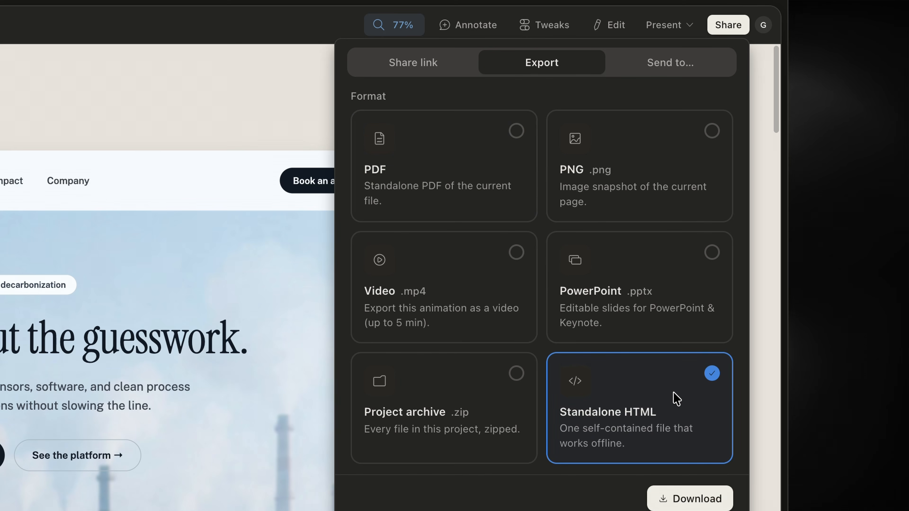
left_click(624, 332)
left_click(458, 332)
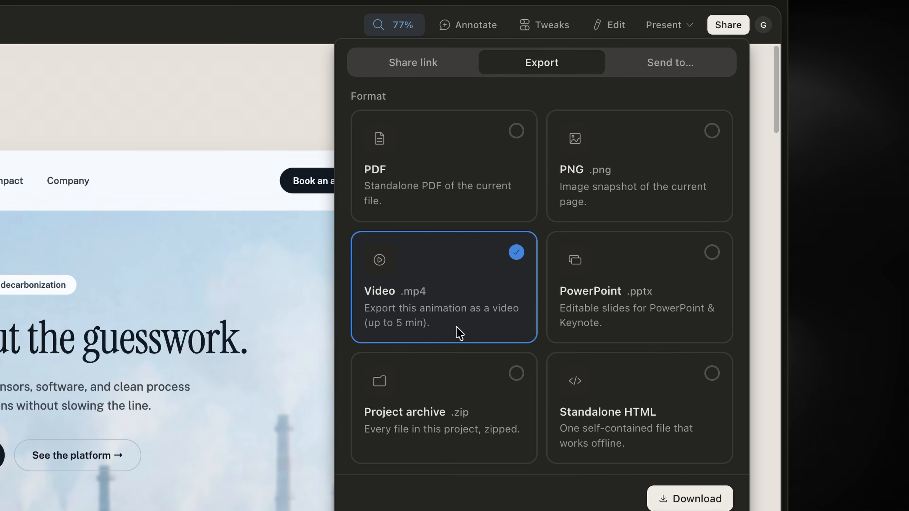
left_click(448, 70)
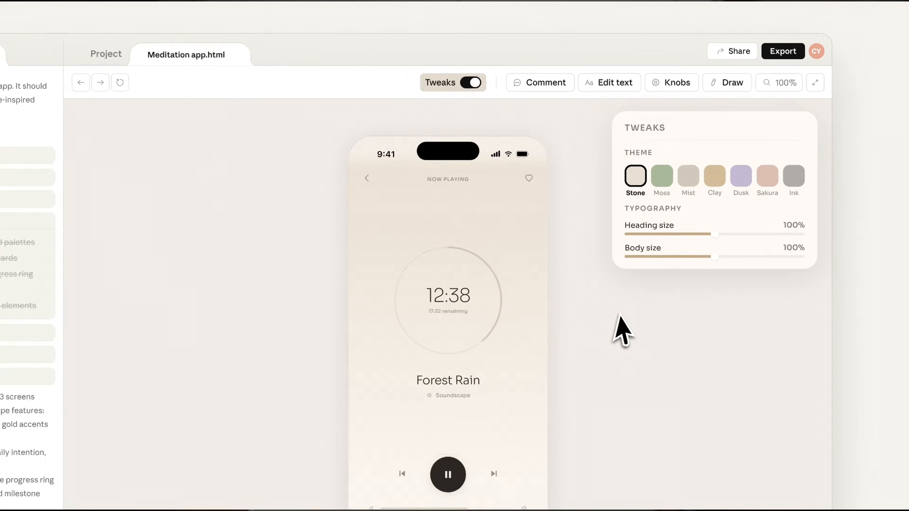
left_click(661, 177)
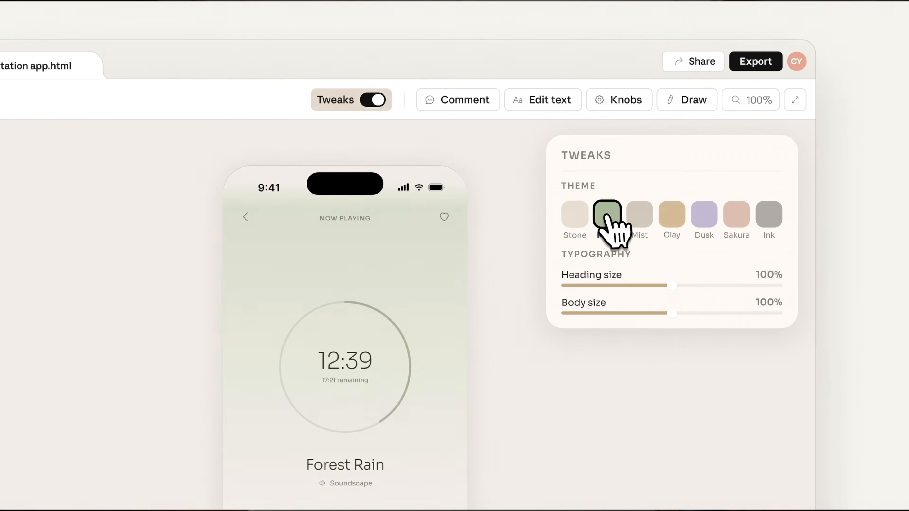